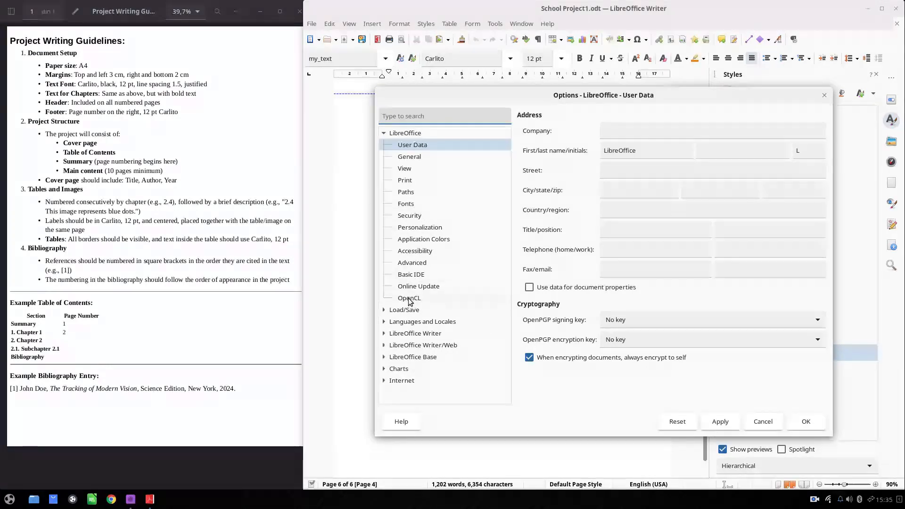
Step: Open the Writer AutoCaption options and assign the Table category to automatic captions for Writer tables
left_click(391, 334)
scroll(405, 342, "down", 4)
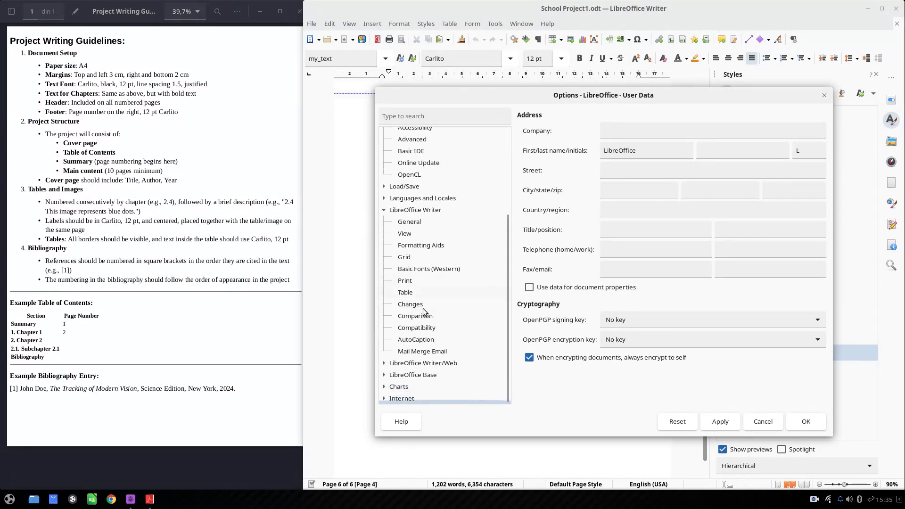
left_click(424, 340)
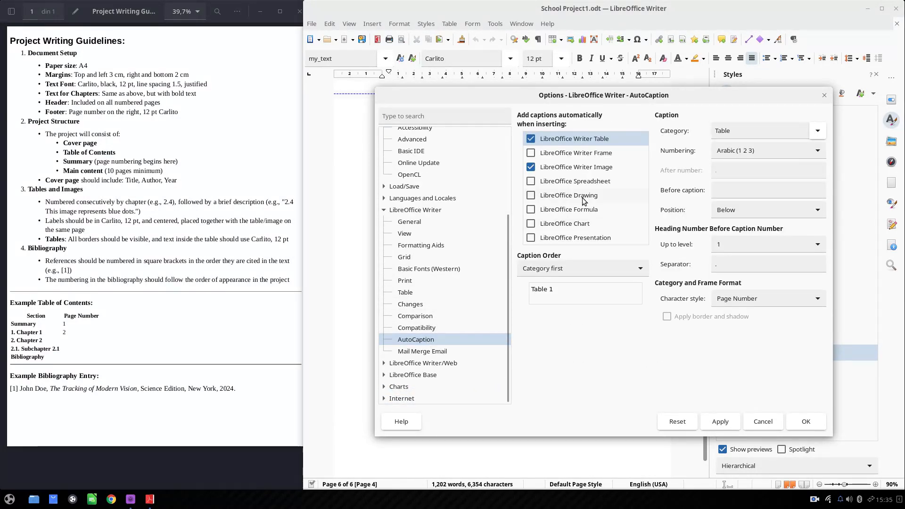
left_click(530, 167)
left_click(529, 140)
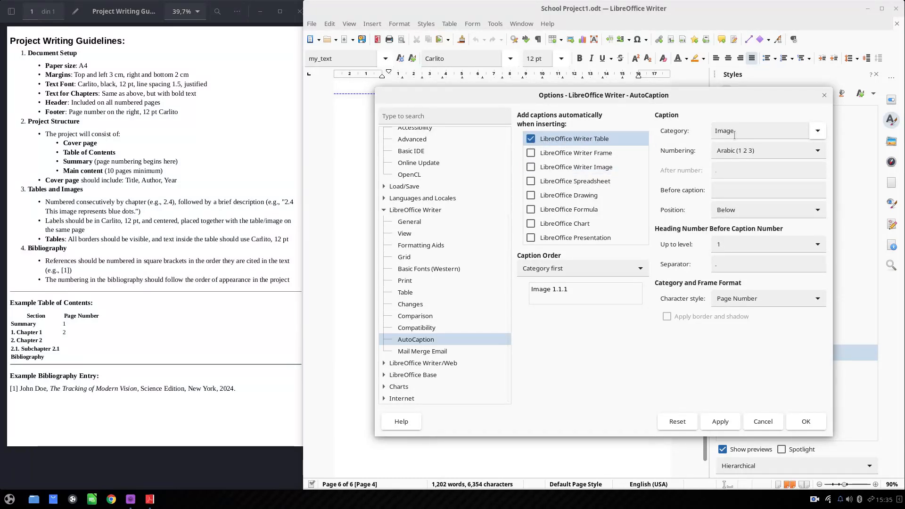
left_click(817, 131)
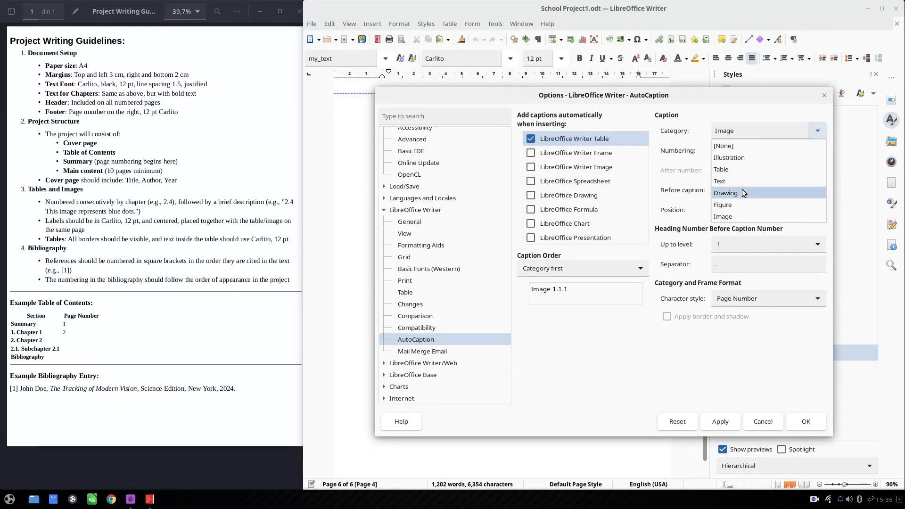
left_click(736, 171)
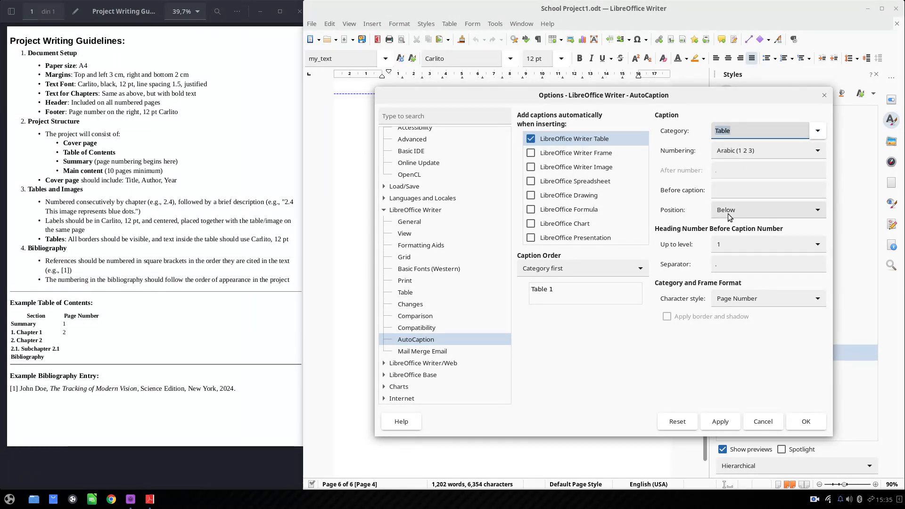
Step: Enable automatic captions for Writer images with the Image category, then apply and close the options
left_click(161, 204)
left_click_drag(161, 204, 171, 203)
left_click(167, 203)
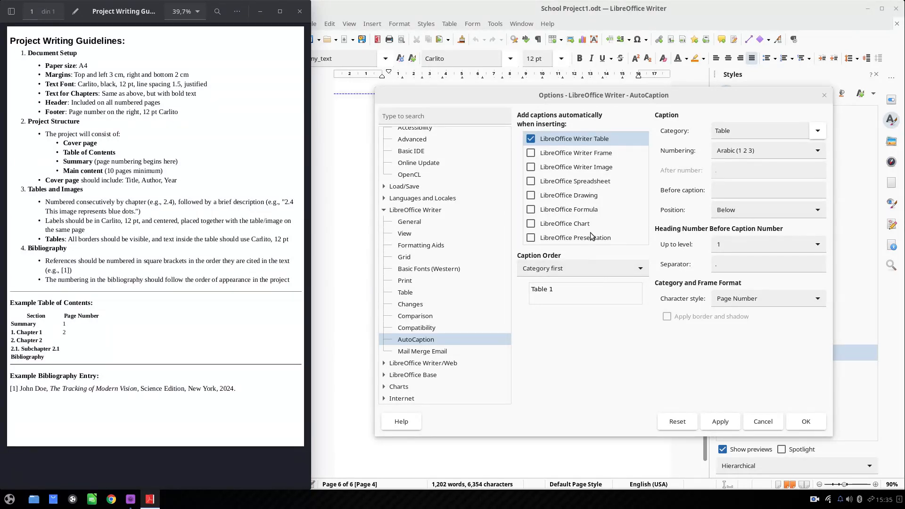
left_click(582, 170)
left_click(530, 168)
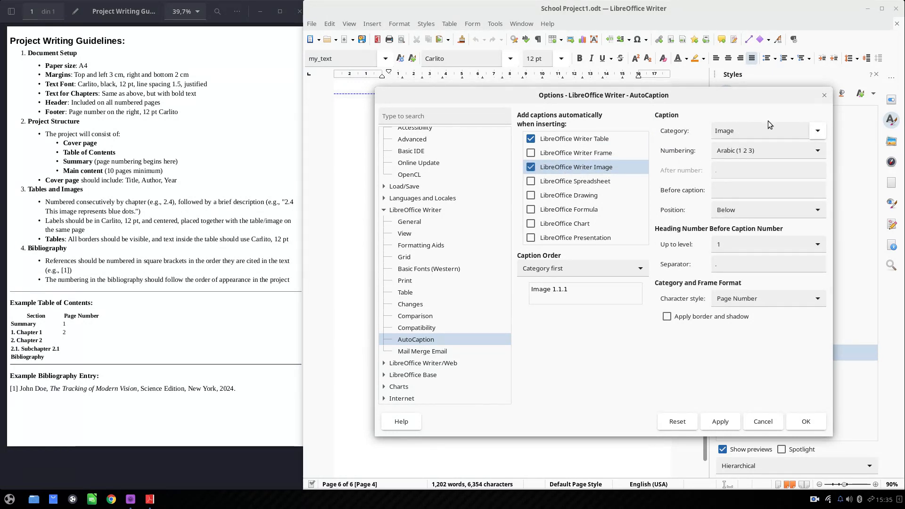
left_click(817, 131)
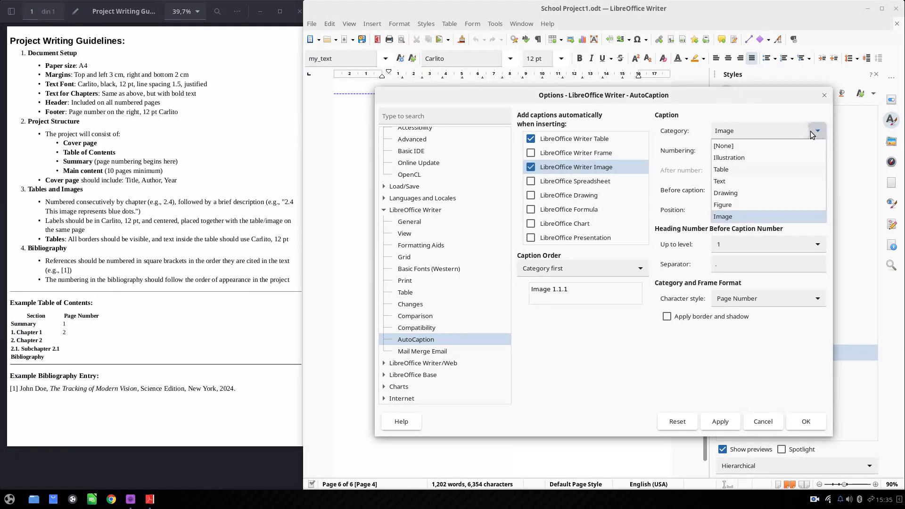
left_click(758, 134)
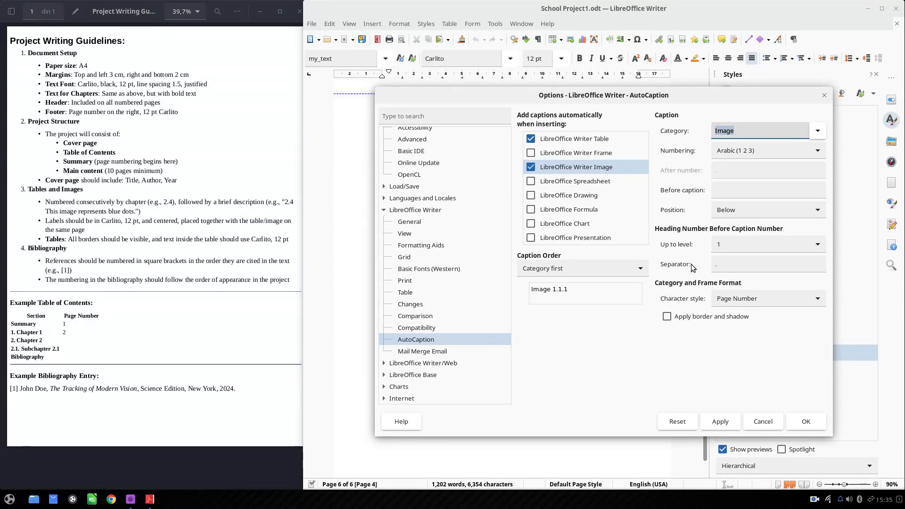
left_click(711, 419)
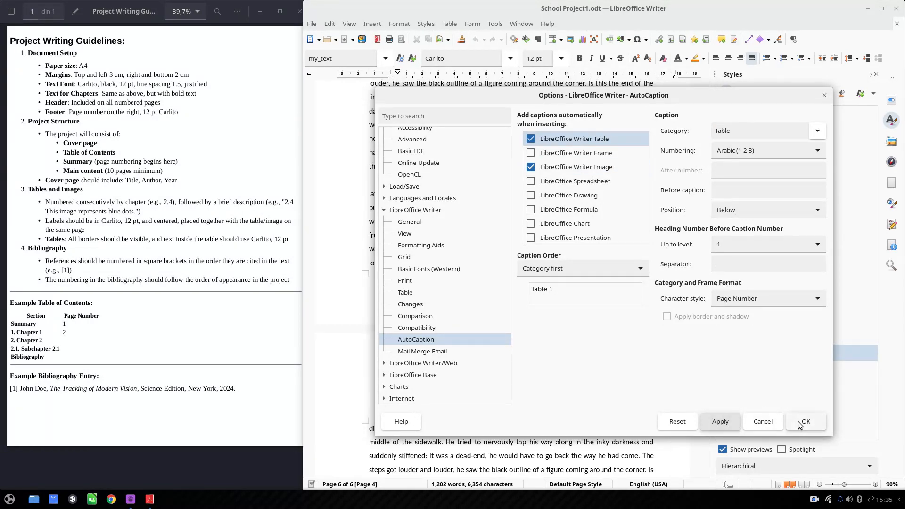
left_click(806, 422)
Step: Open the Caption paragraph style for editing and set its font family to Carlito, following the label guideline
scroll(850, 244, "up", 5)
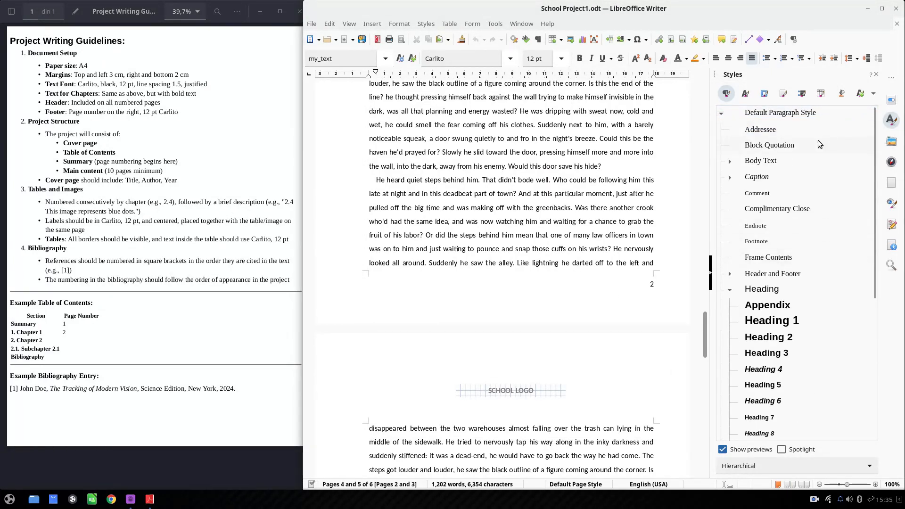
left_click(756, 179)
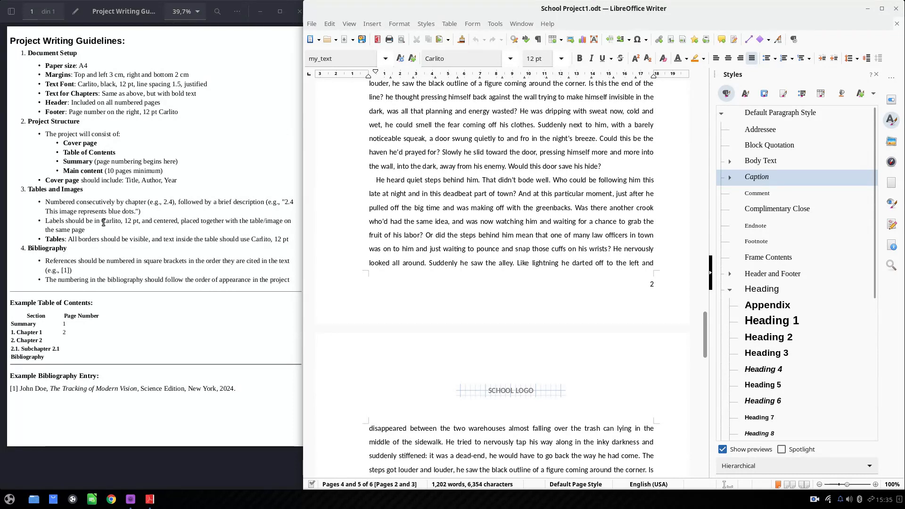
left_click_drag(102, 221, 144, 221)
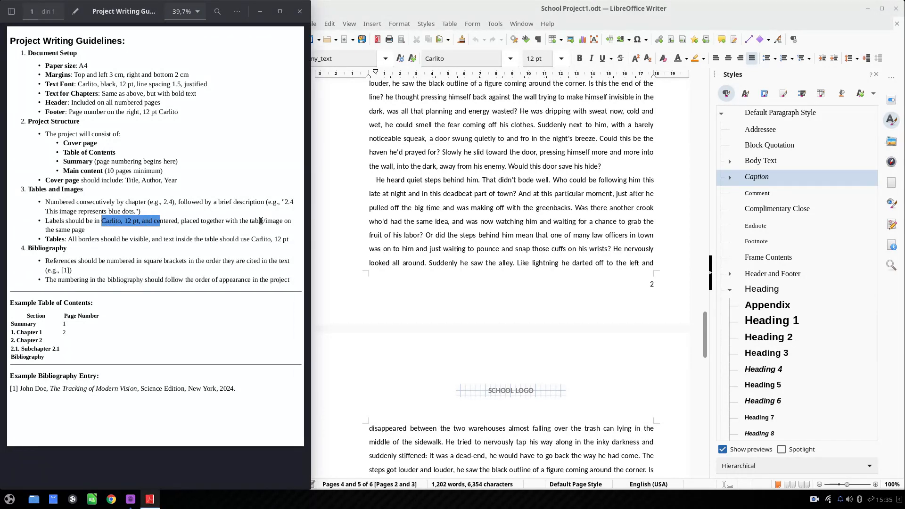
right_click(768, 178)
left_click(774, 197)
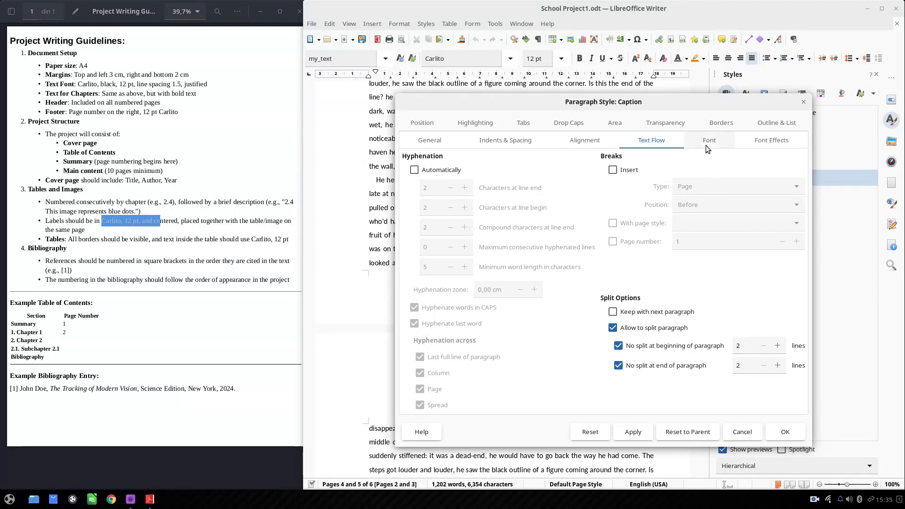
left_click(705, 145)
type("Carlito")
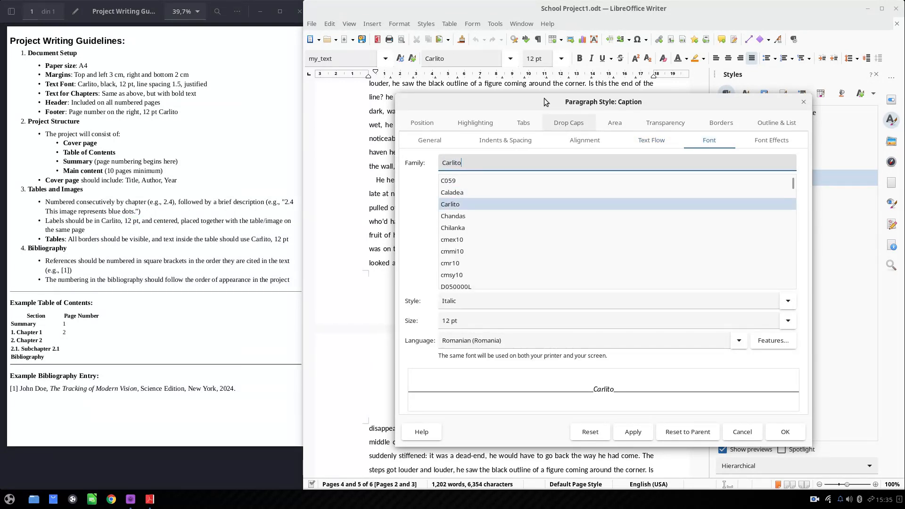
Step: Set the Caption style's language to English (USA) and apply the font settings
left_click_drag(501, 340, 441, 340)
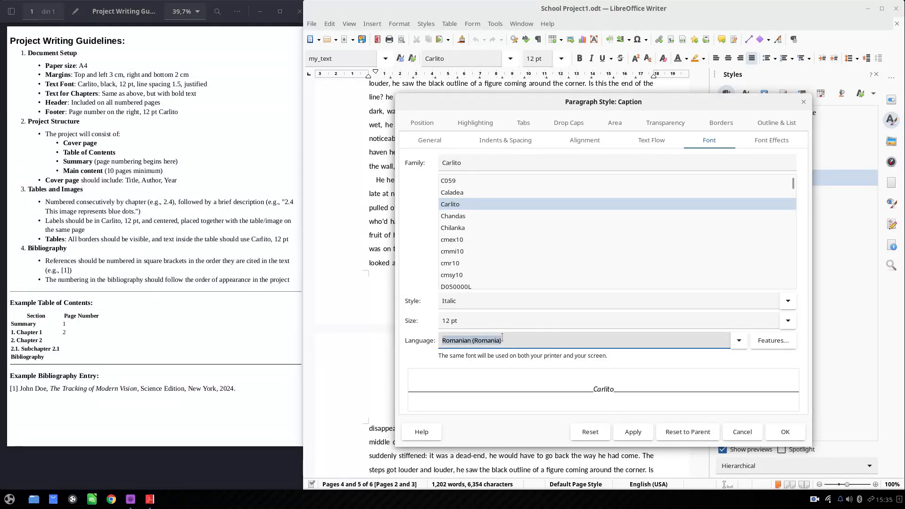
type("Eg")
type("ngl")
type("ish (USA")
left_click(632, 432)
Step: Center the alignment of the Caption paragraph style and save the style changes
left_click(507, 140)
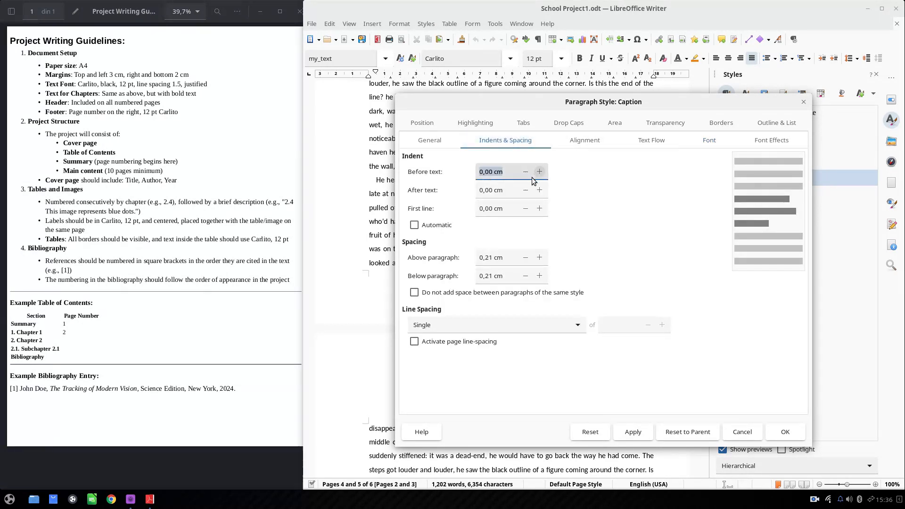
left_click(581, 144)
left_click(439, 187)
left_click(633, 431)
left_click(758, 432)
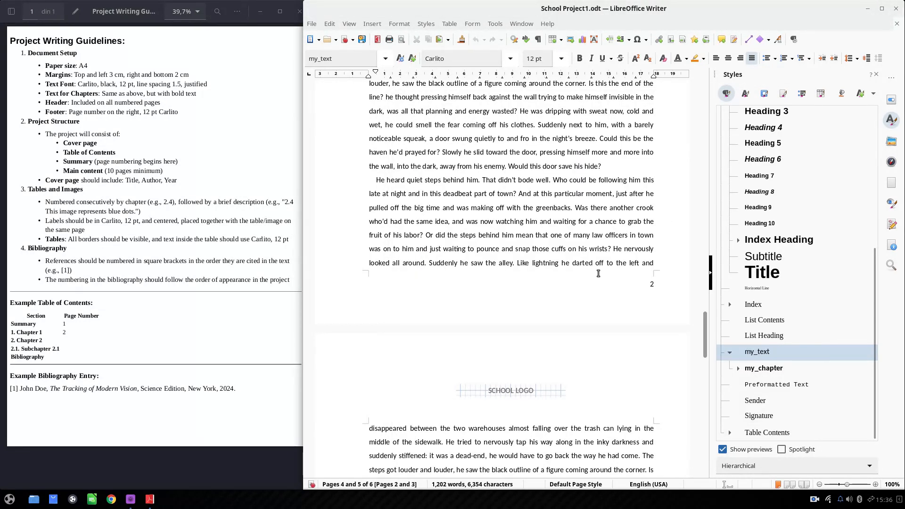
Step: Add an empty paragraph after the first paragraph of subchapter 1.2 and insert the IMAGE 1 picture there
scroll(554, 240, "up", 5)
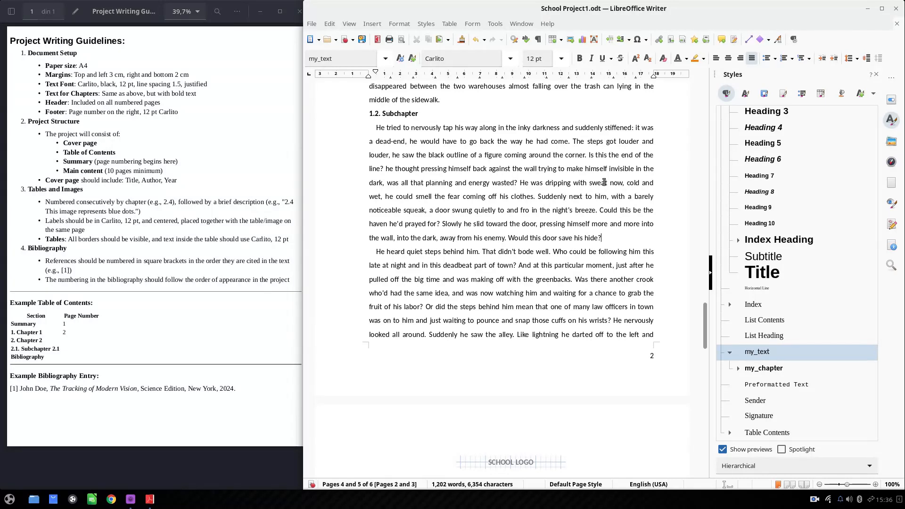
key("Return")
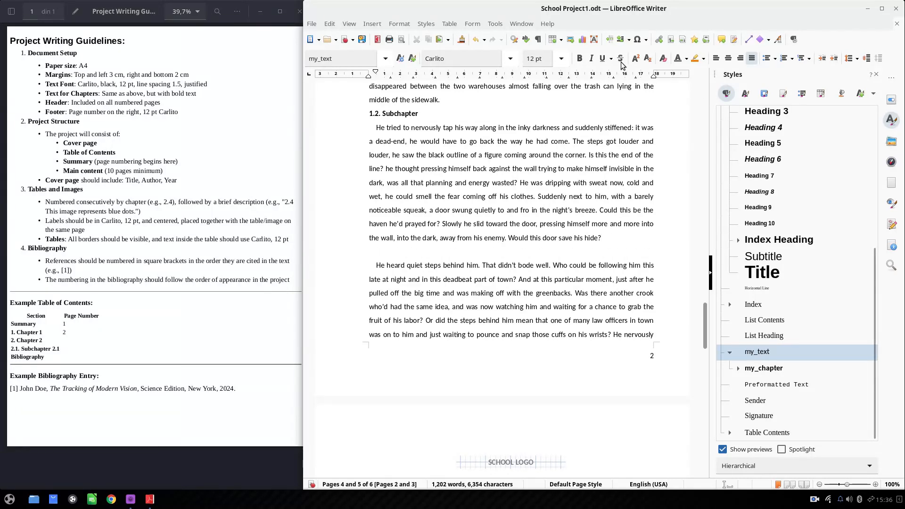
left_click(570, 39)
left_click(465, 105)
double_click(465, 105)
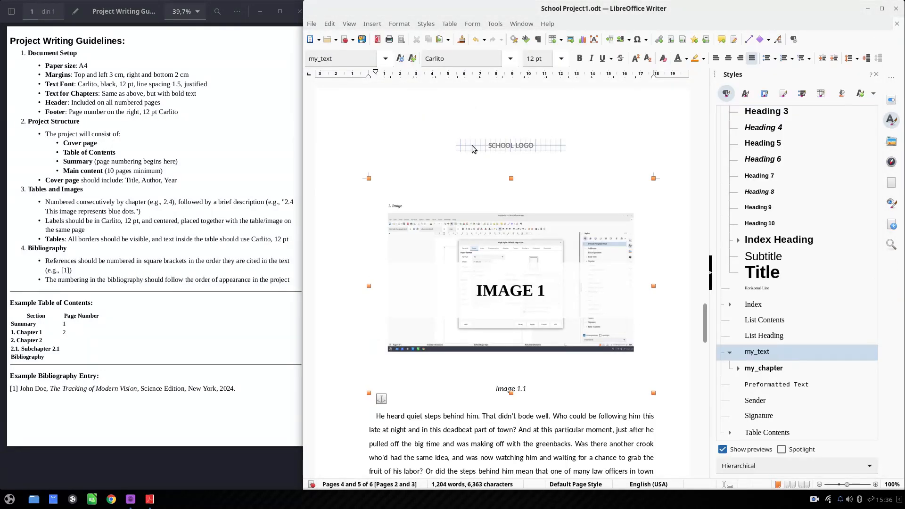
Step: Show the Navigator and shrink the captioned image frame to about 12.53 × 9.68 cm
scroll(556, 264, "up", 7)
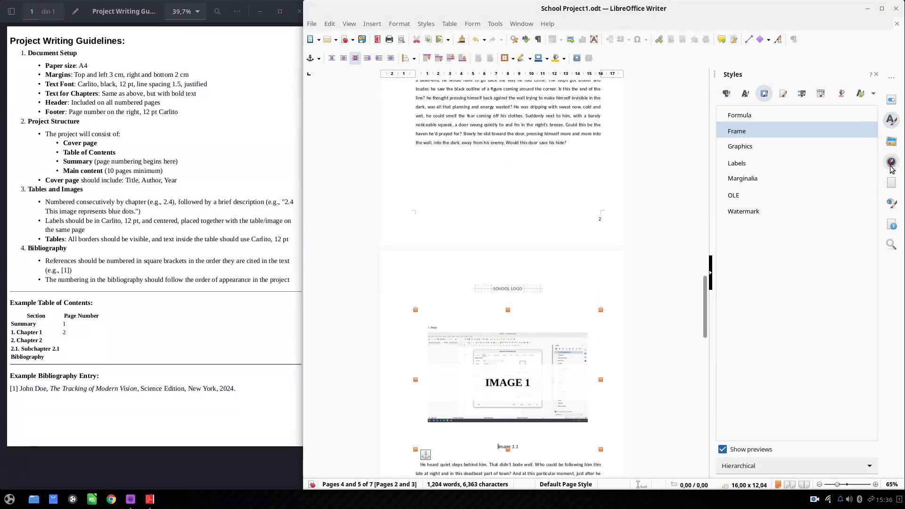
left_click(891, 164)
scroll(550, 346, "down", 2)
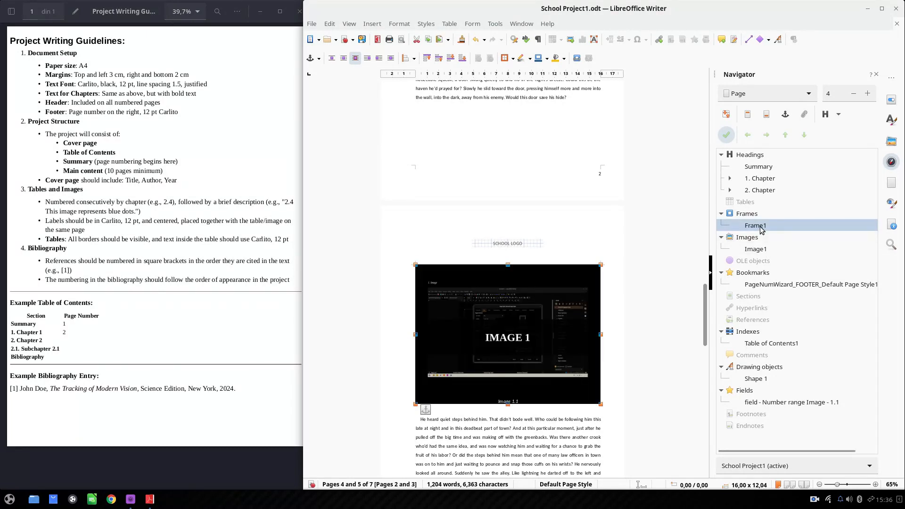
scroll(508, 278, "down", 3)
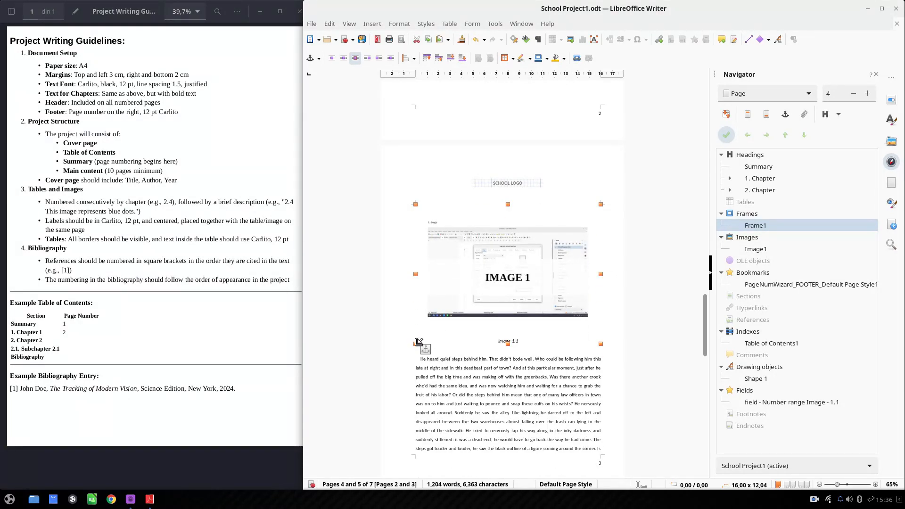
left_click_drag(419, 341, 455, 317)
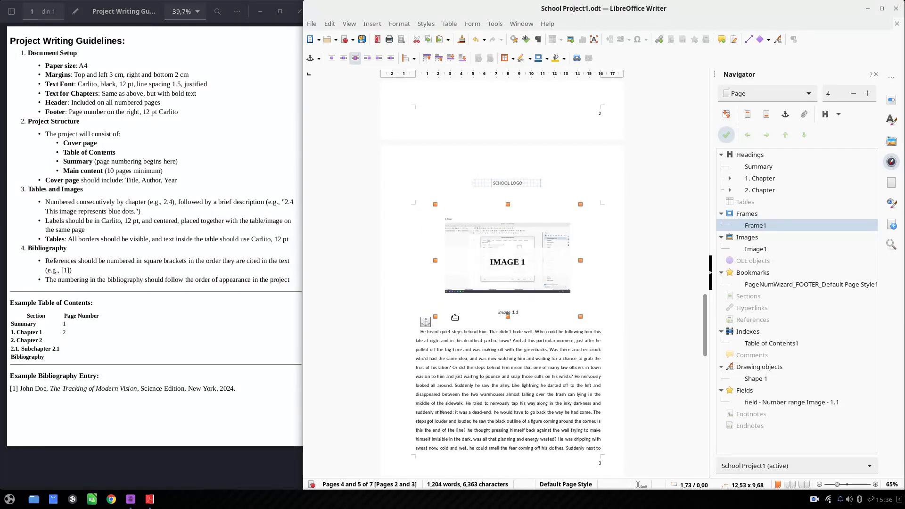
Step: Change the anchor of the captioned image frame to paragraph
right_click(482, 265)
mouse_move(556, 317)
left_click(592, 316)
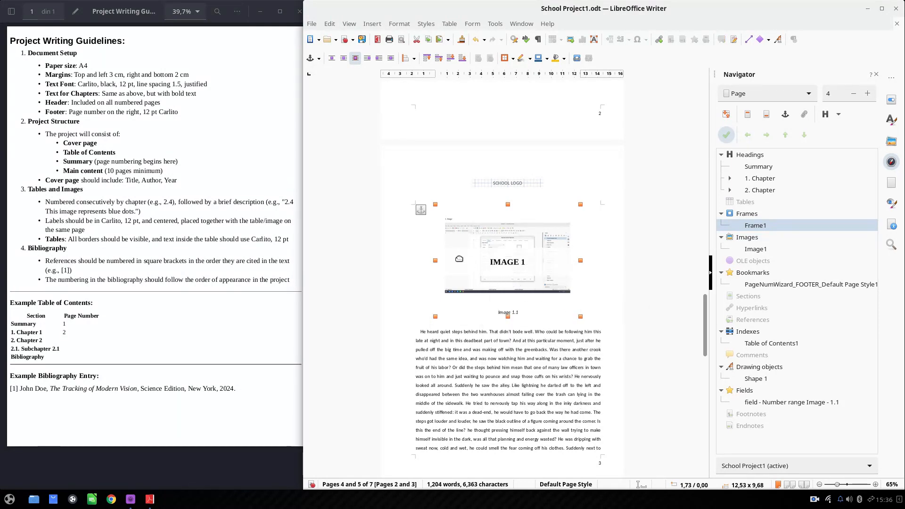
Step: Split the first paragraph of subchapter 1.2 so that "Could this be the haven he'd prayed for?" starts a new paragraph
scroll(437, 227, "up", 6)
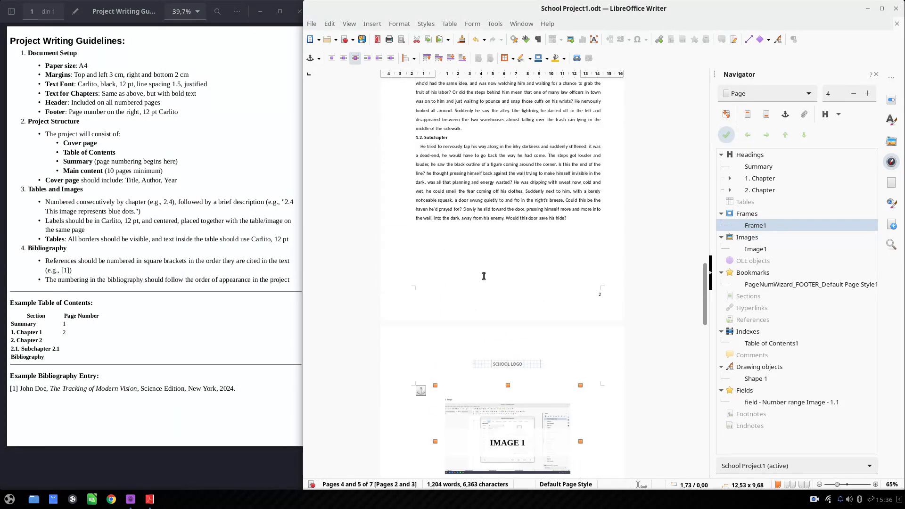
scroll(464, 245, "down", 7)
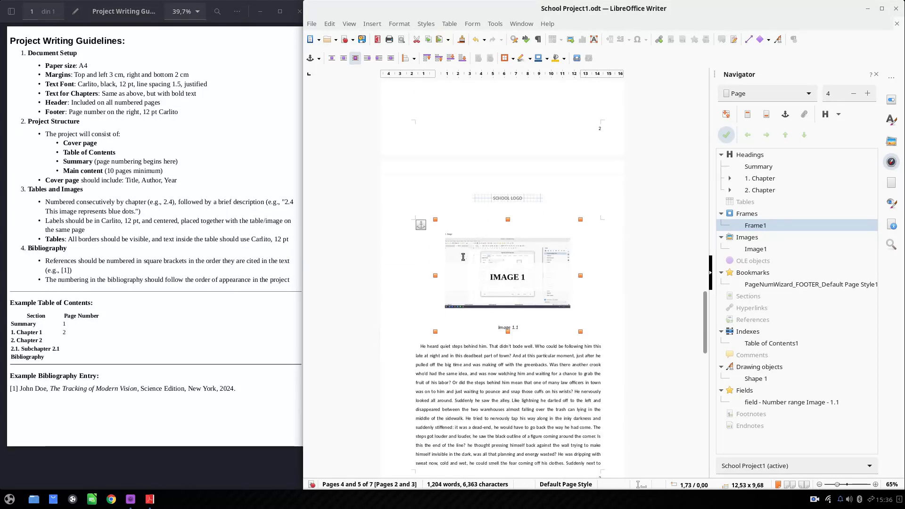
scroll(460, 259, "up", 6)
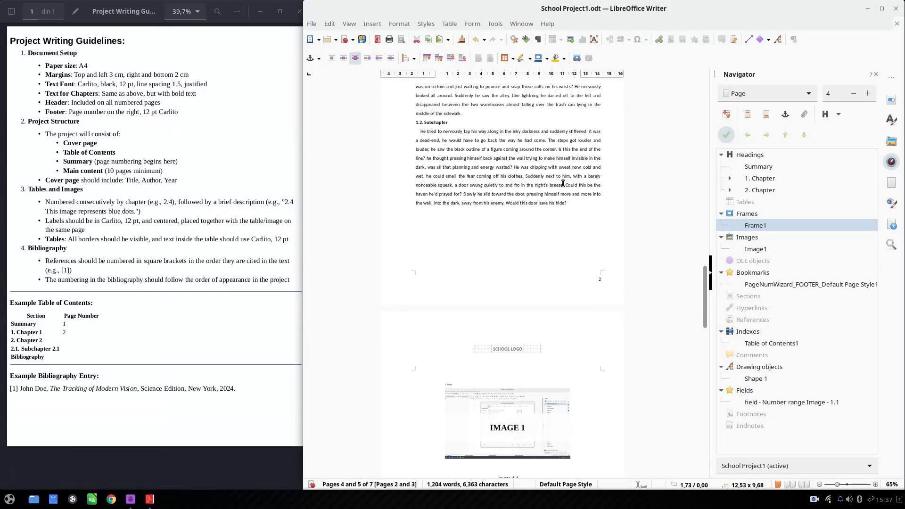
left_click(563, 184)
key("Return")
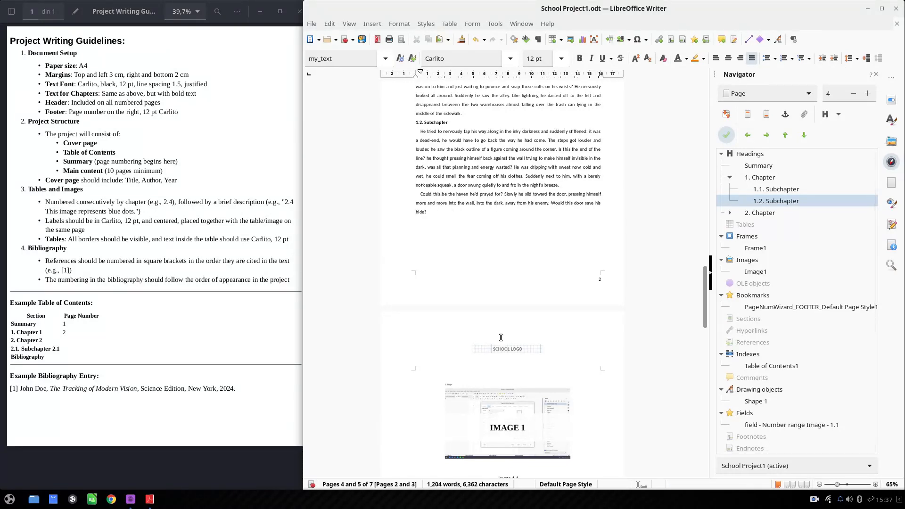
Step: Move the image frame's anchor to the paragraph starting "Could this be the haven he'd prayed for?"
scroll(514, 367, "down", 1)
left_click(534, 440)
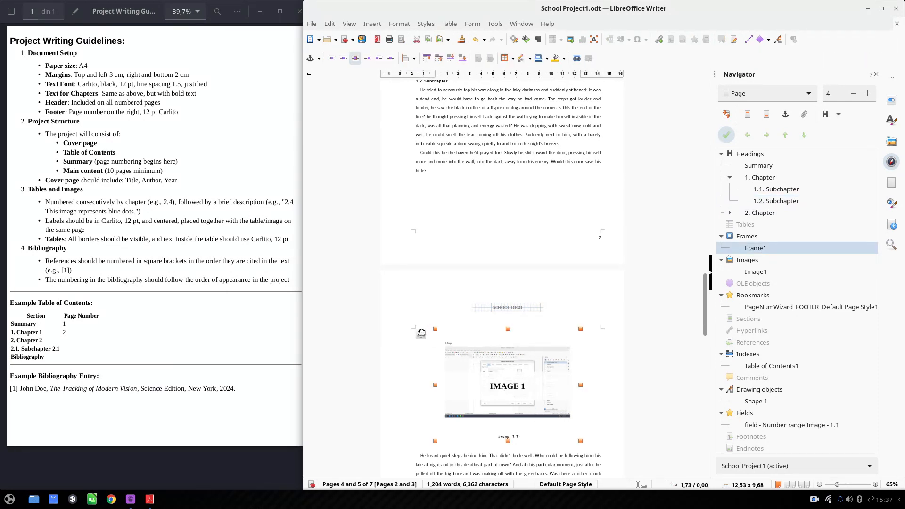
left_click_drag(419, 334, 431, 190)
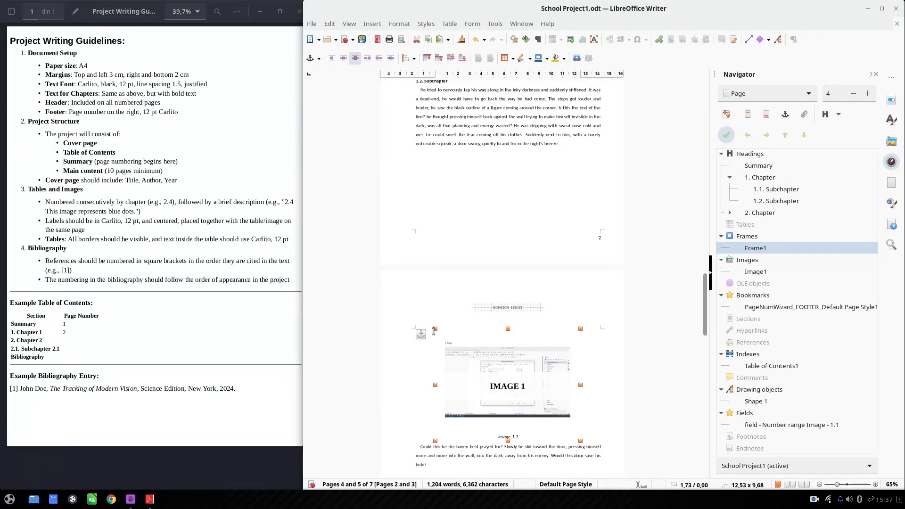
Step: Set the Image 1.1 frame's vertical position to Bottom relative to the paragraph text area and keep it inside text boundaries
scroll(495, 321, "down", 3)
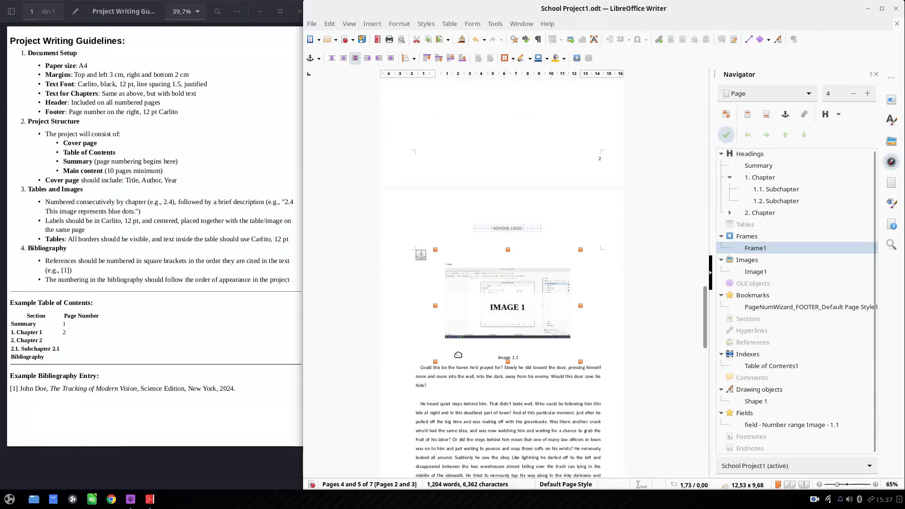
right_click(518, 289)
left_click(525, 422)
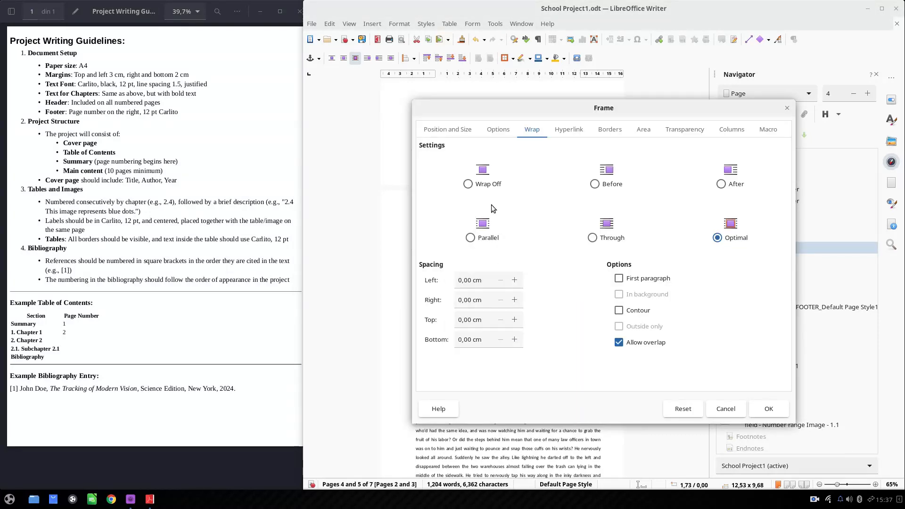
left_click(448, 131)
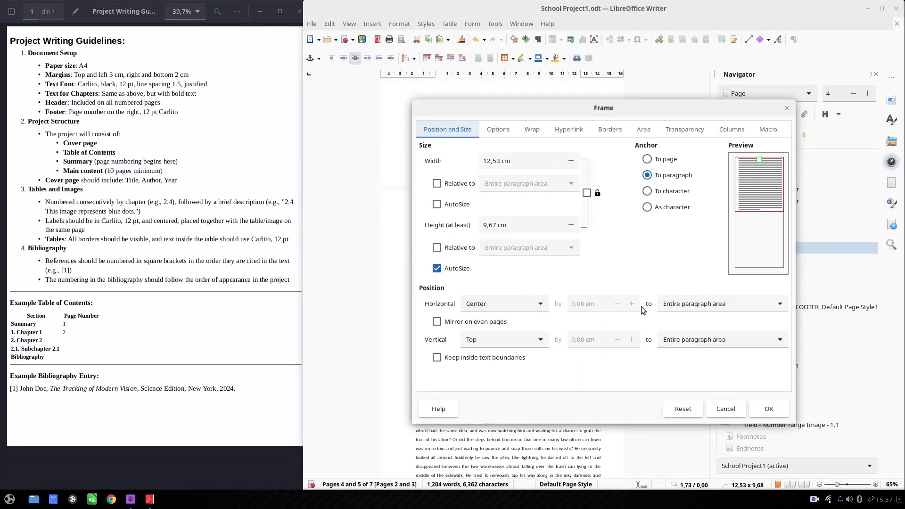
left_click(482, 335)
left_click(485, 363)
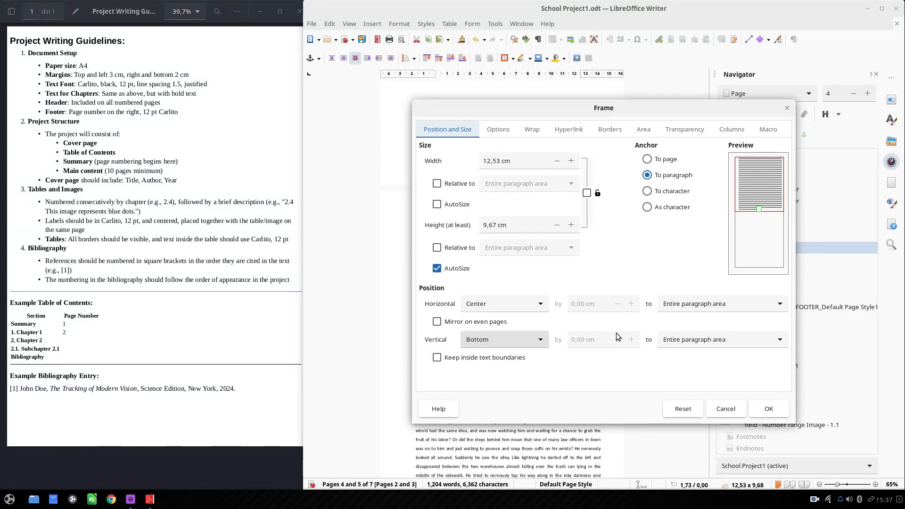
left_click(684, 342)
left_click(686, 363)
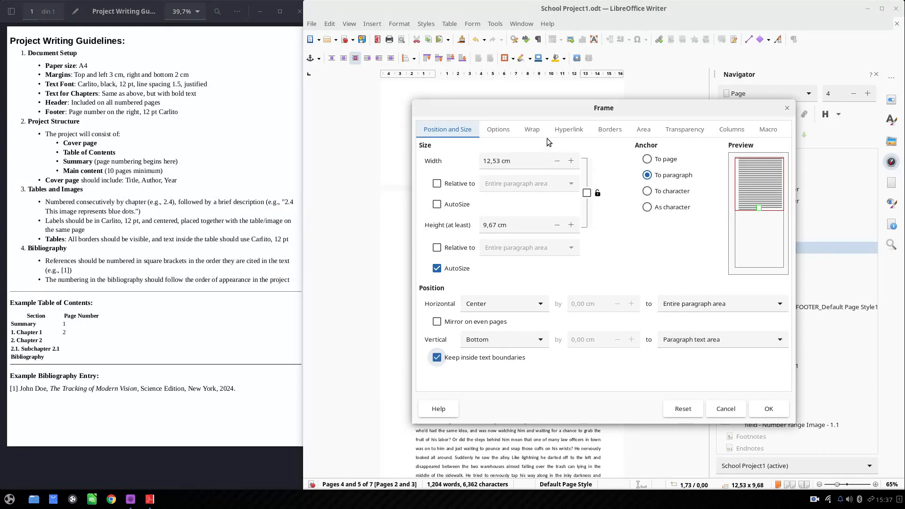
Step: Turn wrapping off for the Image 1.1 frame, disallow overlap, and set the spacing to 0,10 cm on all four sides
left_click(534, 130)
left_click(467, 184)
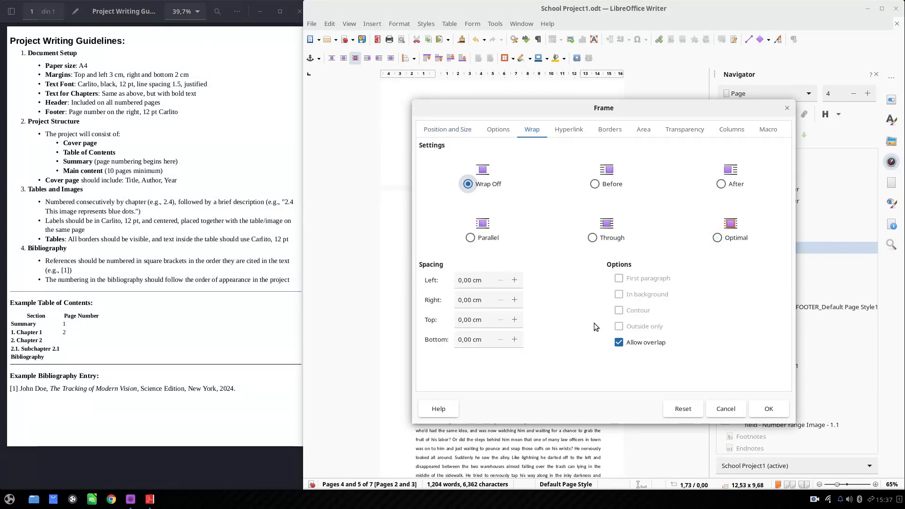
left_click(619, 346)
left_click(514, 280)
left_click(514, 299)
left_click(514, 319)
left_click(514, 340)
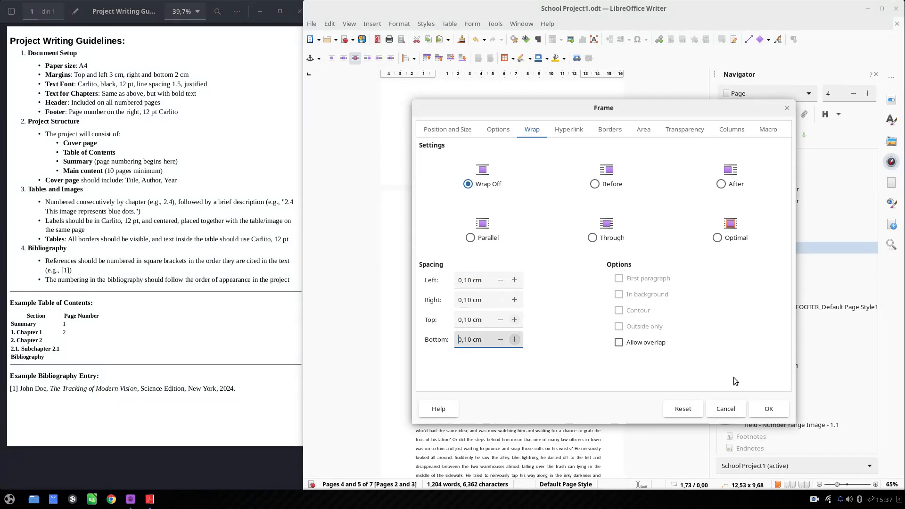
left_click(769, 409)
Step: Examine the Image 1.1 frame's anchor point and highlight the opening of the paragraph "Could this be the haven he'd prayed for?"
scroll(509, 227, "up", 3)
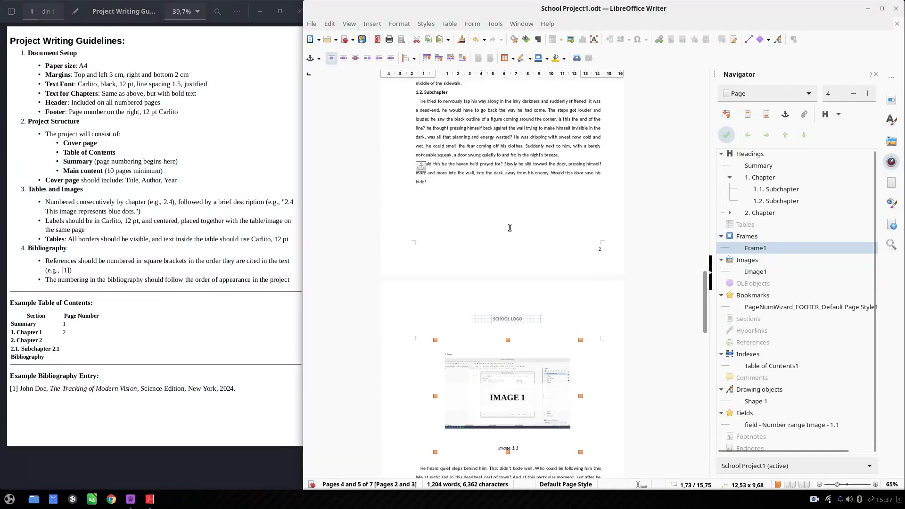
left_click(418, 165)
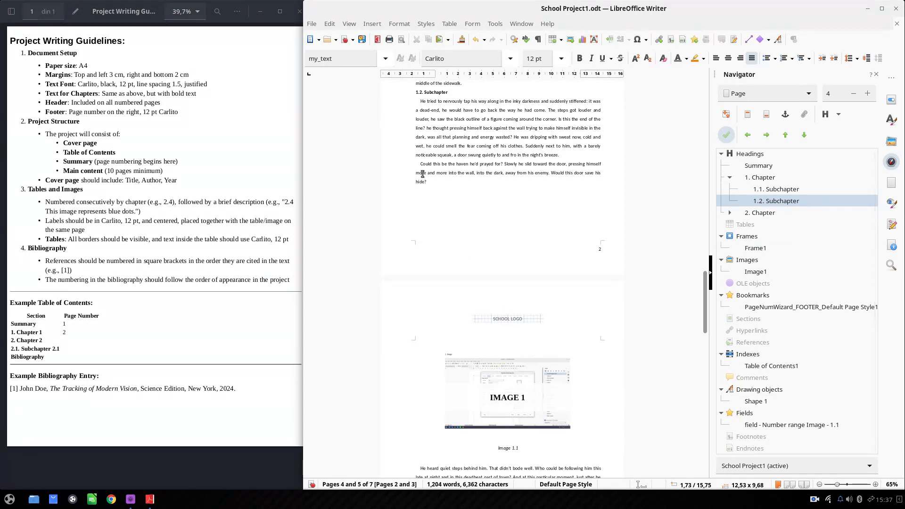
left_click_drag(418, 165, 432, 173)
scroll(438, 173, "up", 4)
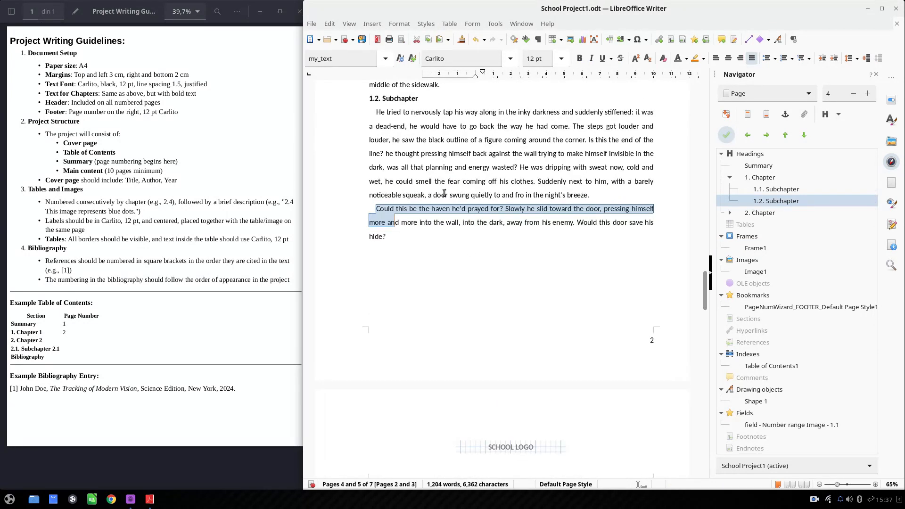
Step: Below Image 1.1, start new paragraphs at "He tried to nervously" and "The steps got louder", and delete "Or did the steps" through "the sidewalk."
scroll(451, 223, "down", 20)
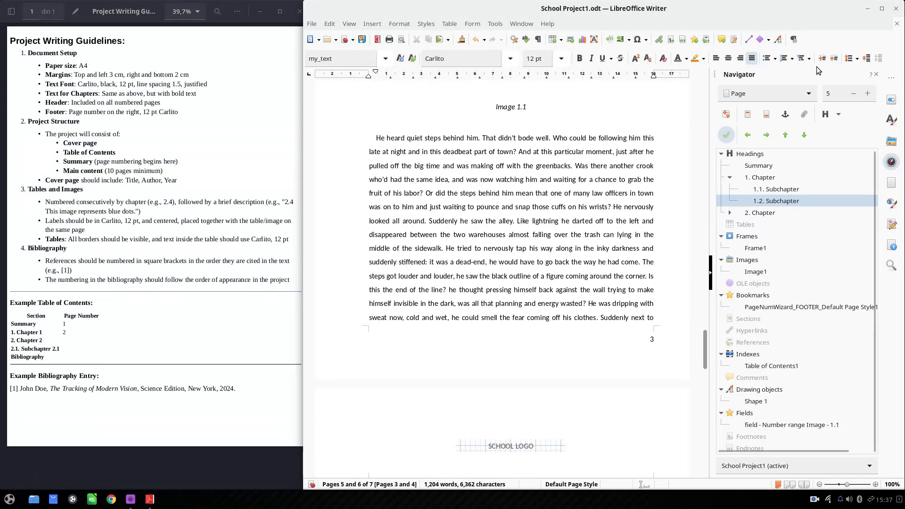
key("Return")
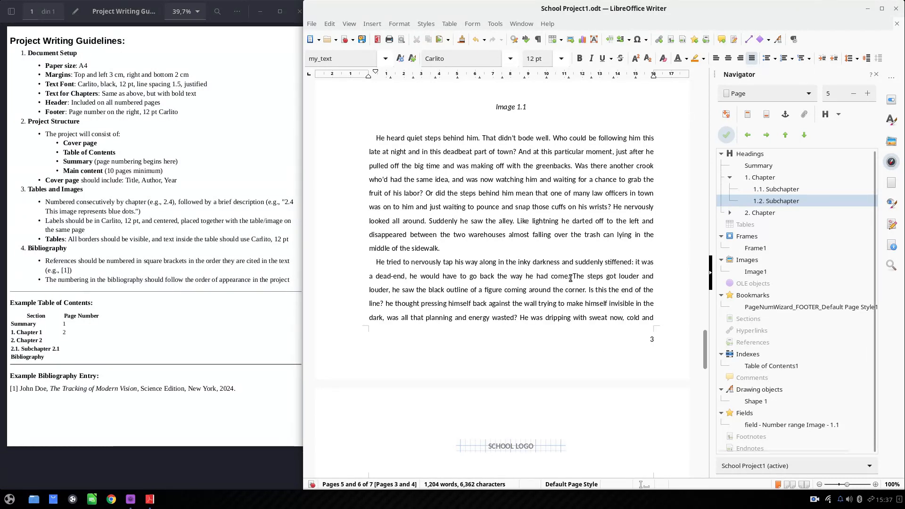
key("Return")
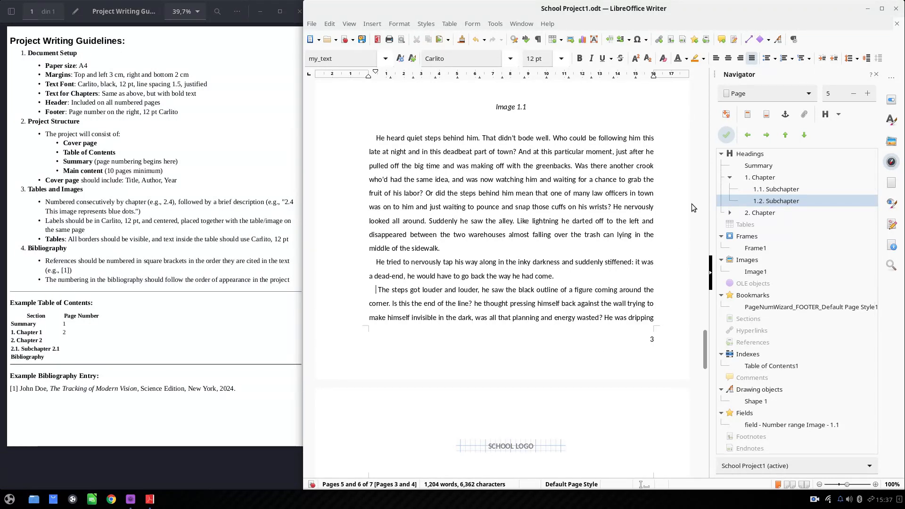
left_click_drag(425, 193, 471, 242)
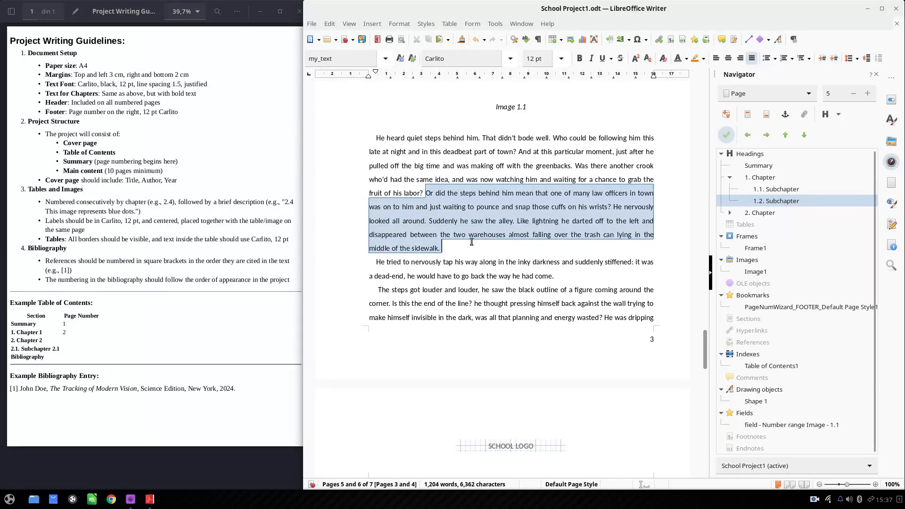
key("Delete")
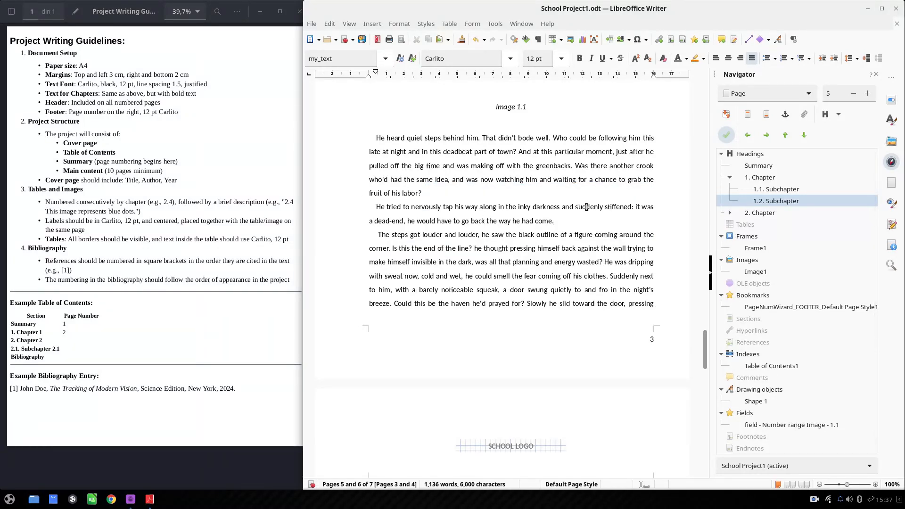
Step: Add an empty line above "The steps got louder", remove that paragraph's leading space, and insert image_2.png at its start
key("Return")
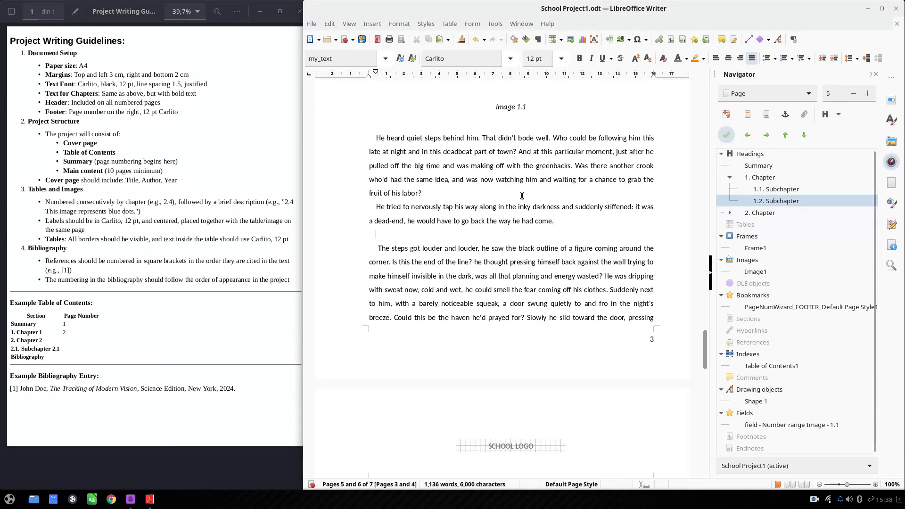
key("Delete")
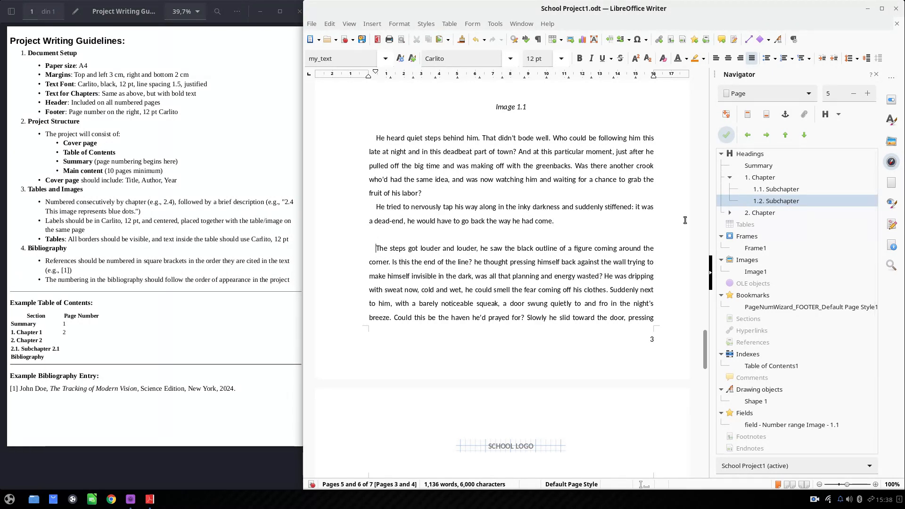
left_click(571, 39)
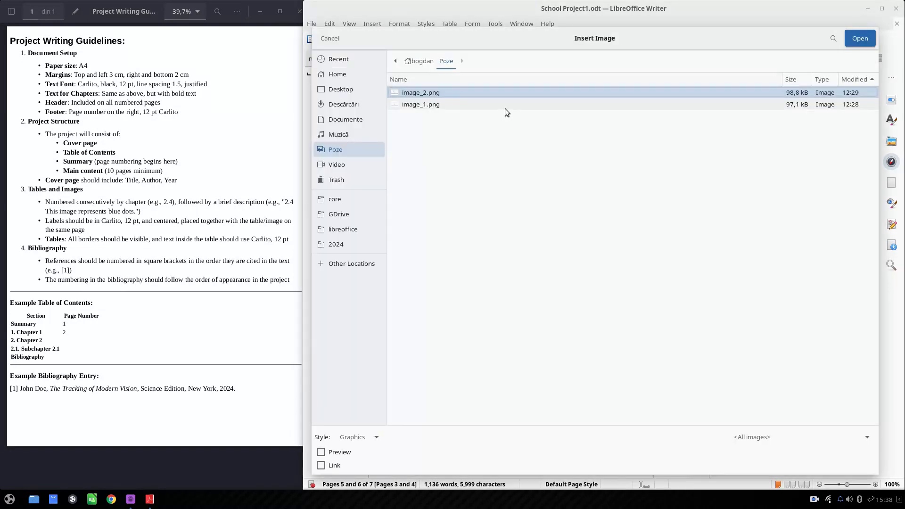
double_click(471, 95)
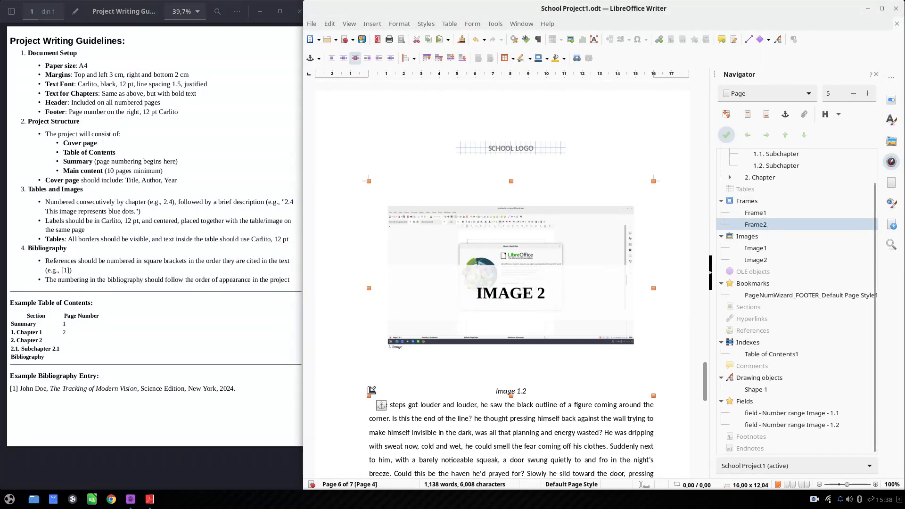
Step: Shrink the Image 1.2 frame to about 8.55 × 6.78 cm and change its anchor to paragraph
left_click_drag(372, 392, 450, 302)
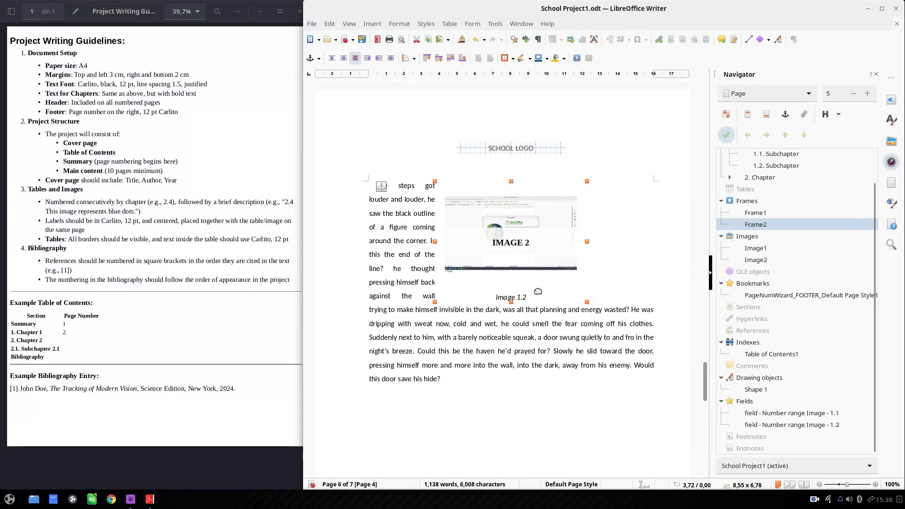
scroll(542, 294, "up", 4)
right_click(555, 305)
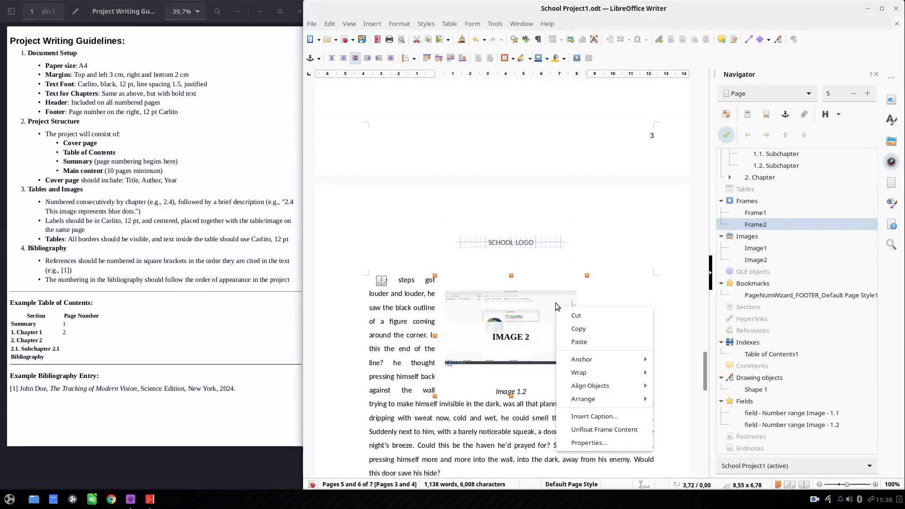
mouse_move(584, 359)
left_click(673, 359)
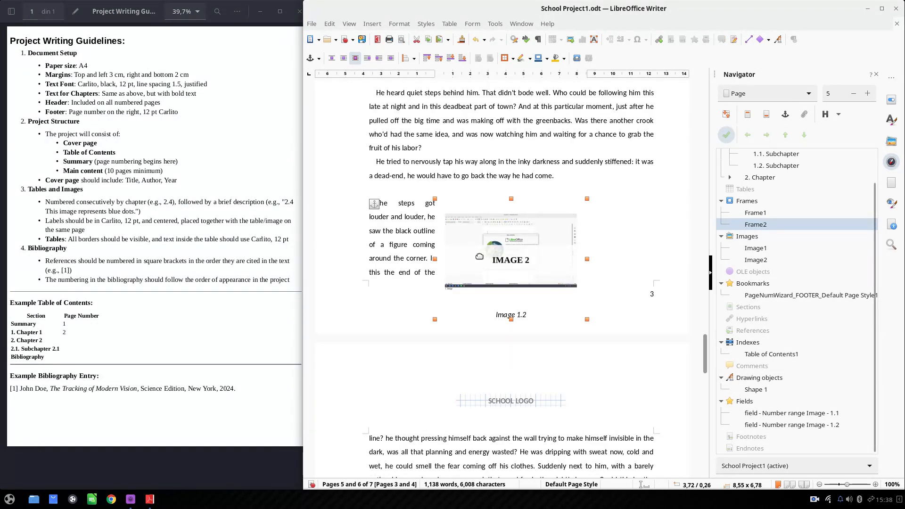
scroll(377, 270, "up", 3)
right_click(374, 271)
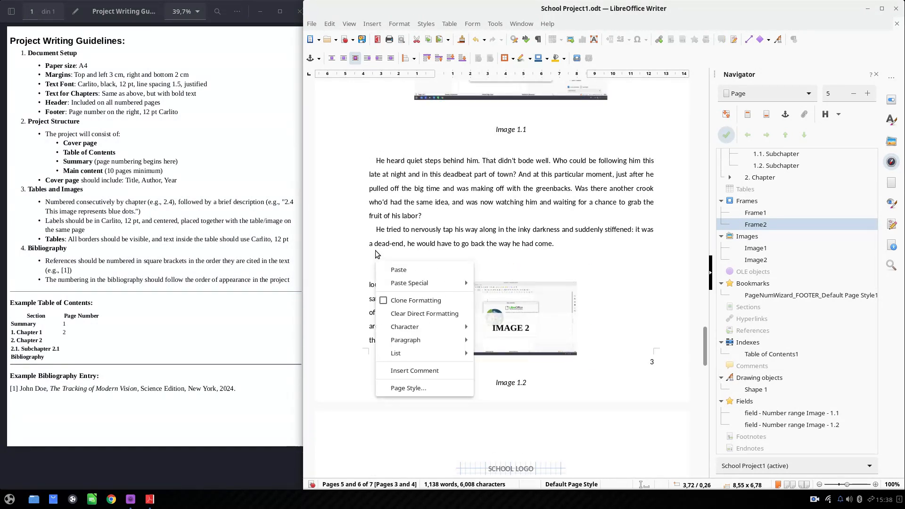
key("Escape")
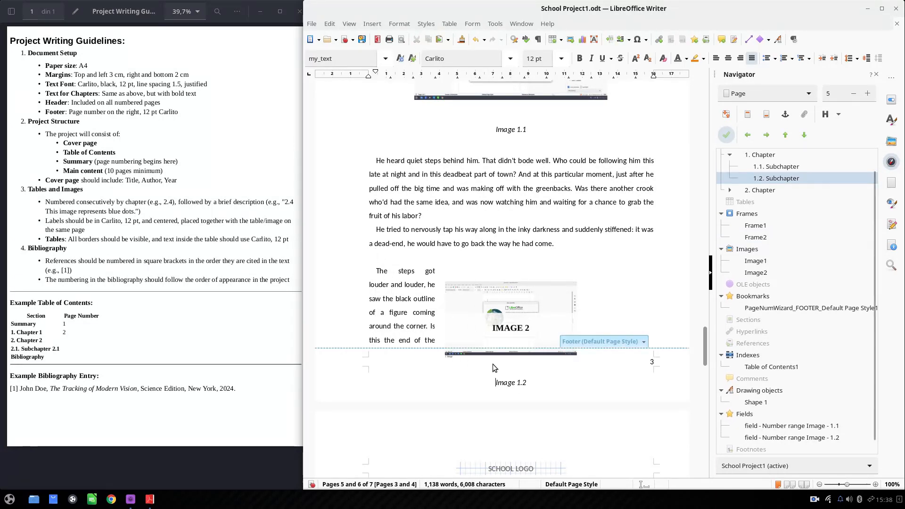
left_click(491, 381)
scroll(485, 376, "down", 3)
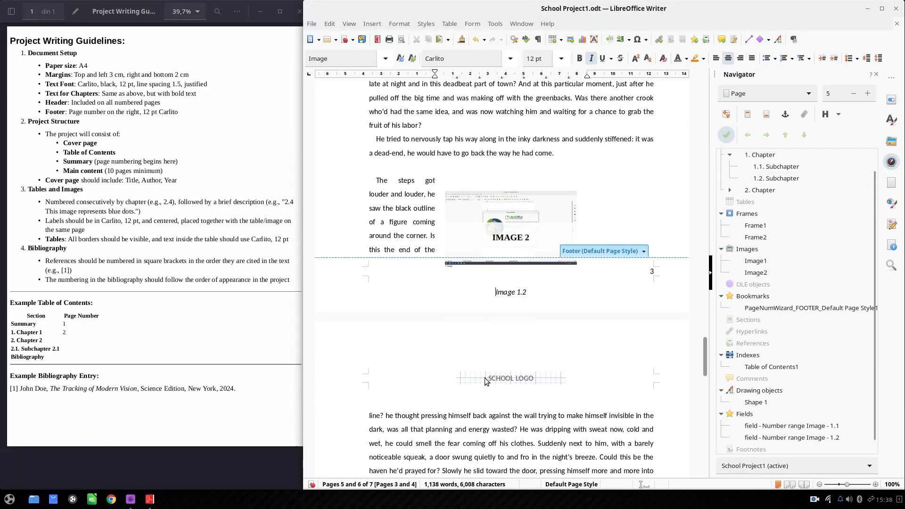
left_click(574, 201)
left_click(584, 278)
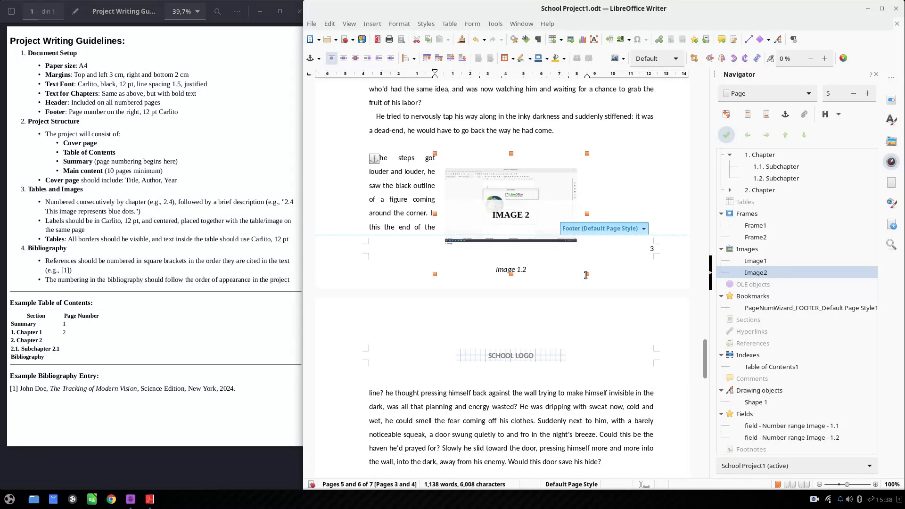
left_click(375, 159)
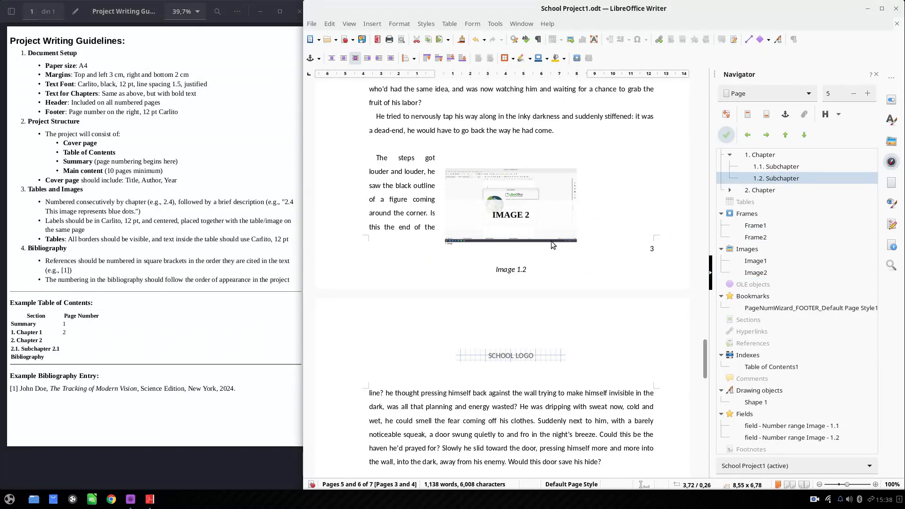
Step: Select Frame2 and move its anchor to the paragraph starting "He tried to nervously tap his way"
double_click(756, 236)
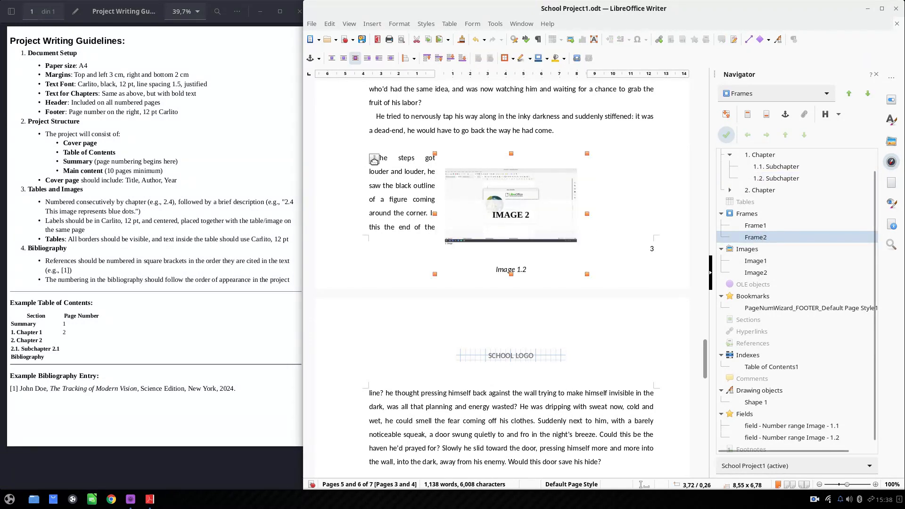
left_click_drag(374, 145, 373, 117)
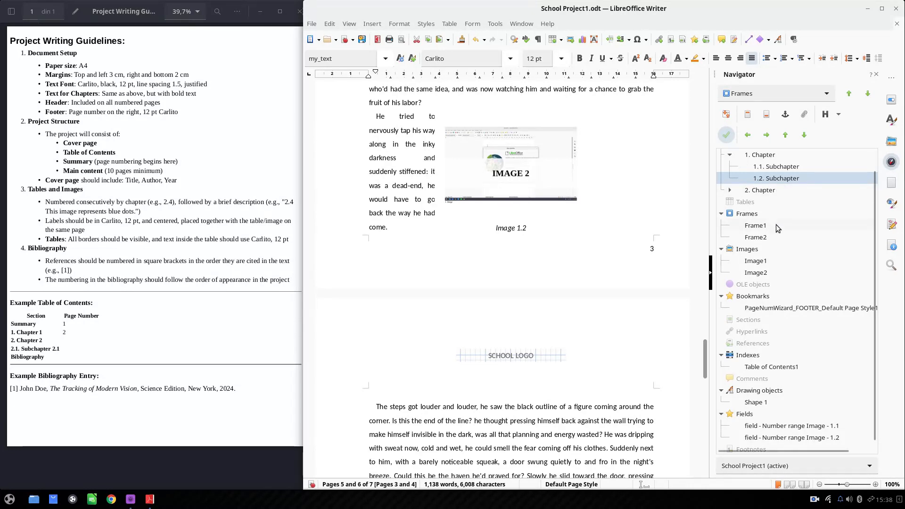
Step: Set Frame2's vertical position to Bottom relative to the paragraph text area and keep it inside text boundaries
double_click(773, 236)
right_click(774, 236)
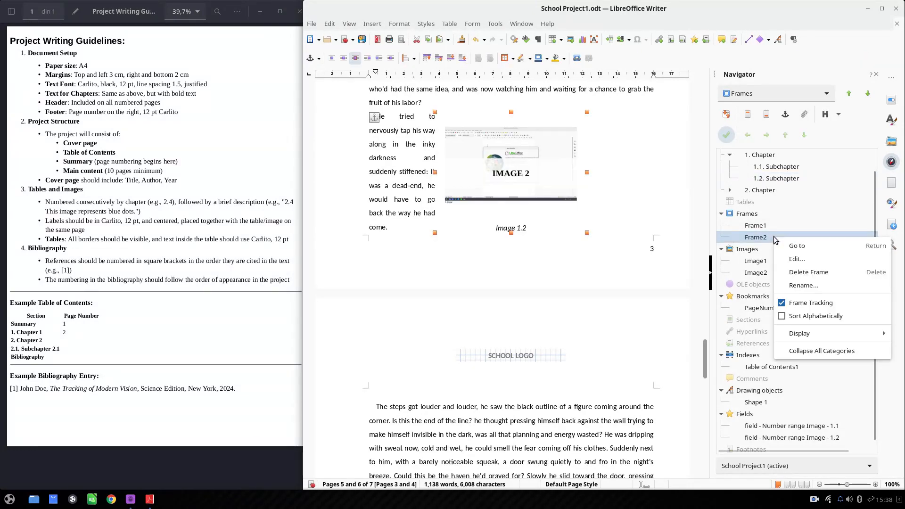
left_click(785, 257)
left_click(457, 134)
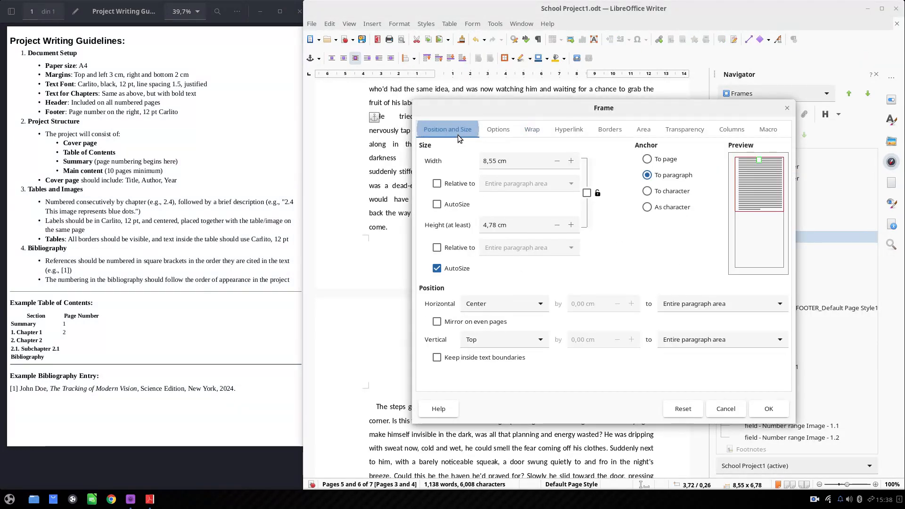
left_click(527, 340)
left_click(509, 366)
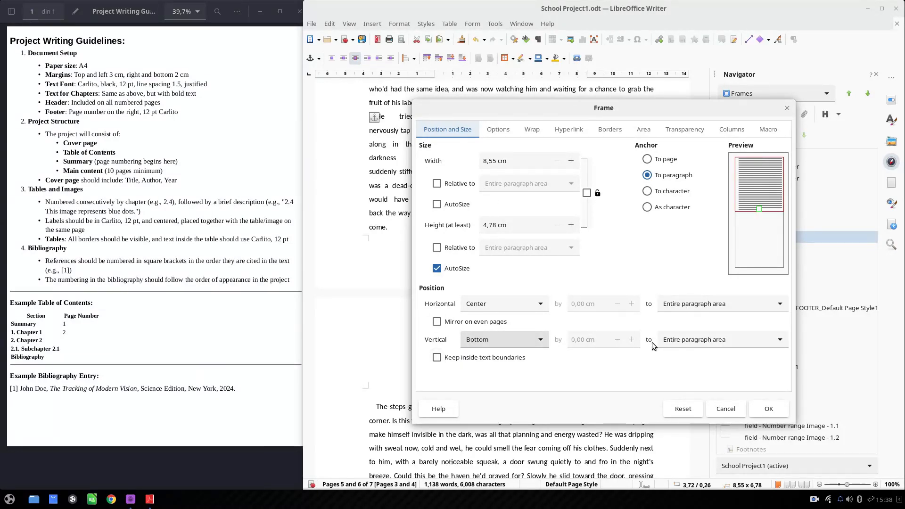
left_click(678, 339)
left_click(678, 366)
left_click(523, 358)
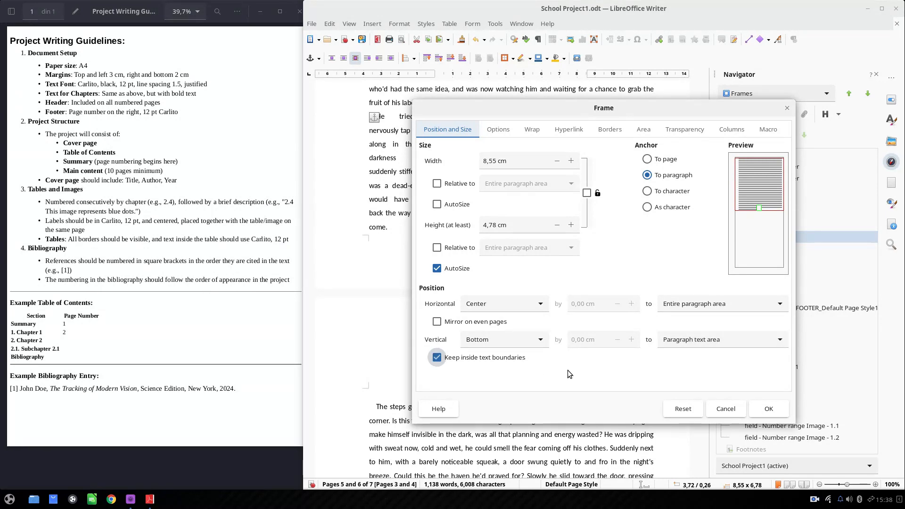
Step: Turn Frame2's text wrap off, disallow overlap, set 0,10 cm spacing on all four sides, and apply the frame settings
left_click(531, 130)
left_click(467, 184)
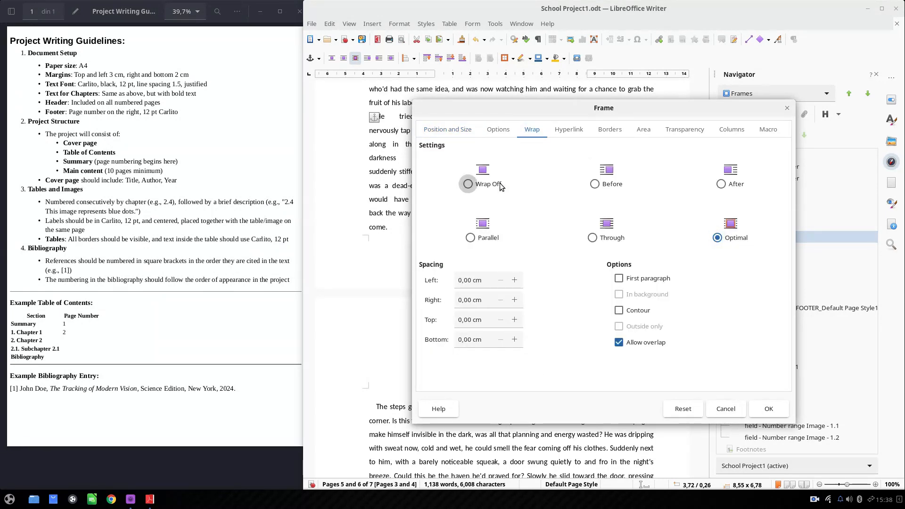
left_click(630, 346)
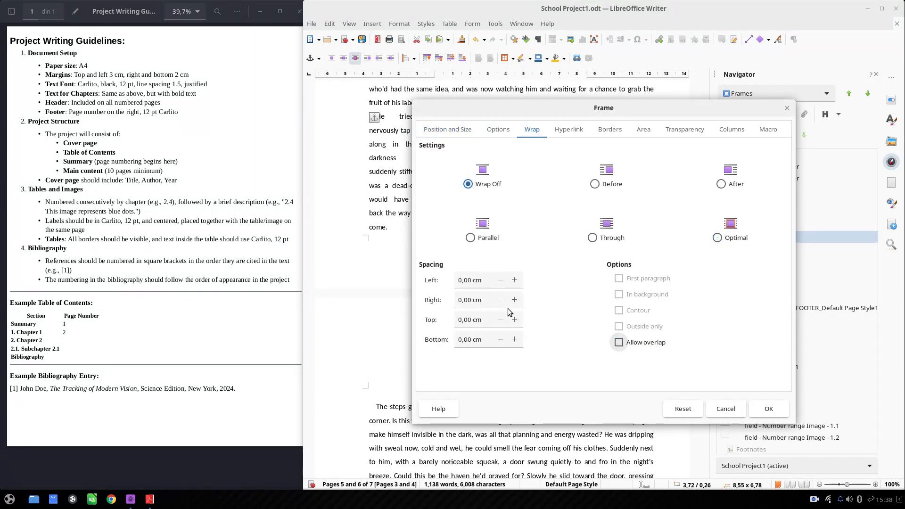
left_click(514, 280)
left_click(514, 300)
left_click(514, 319)
left_click(514, 339)
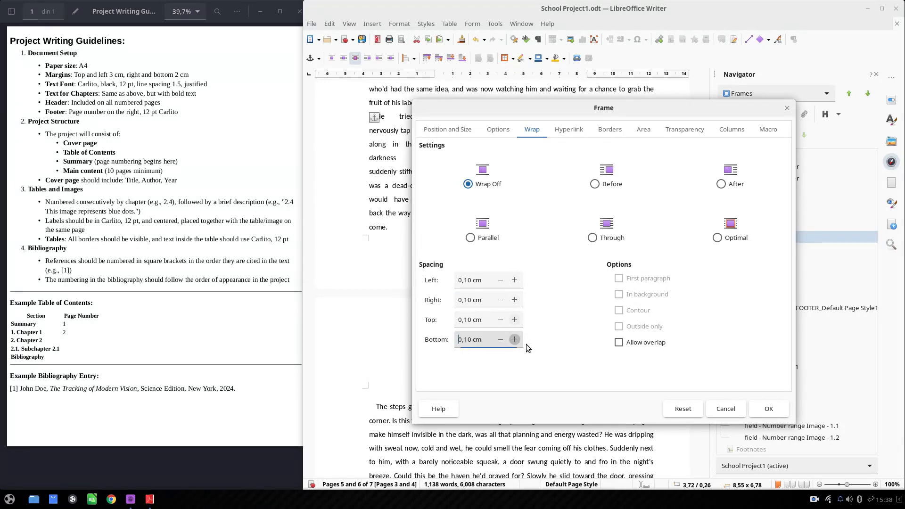
left_click(768, 408)
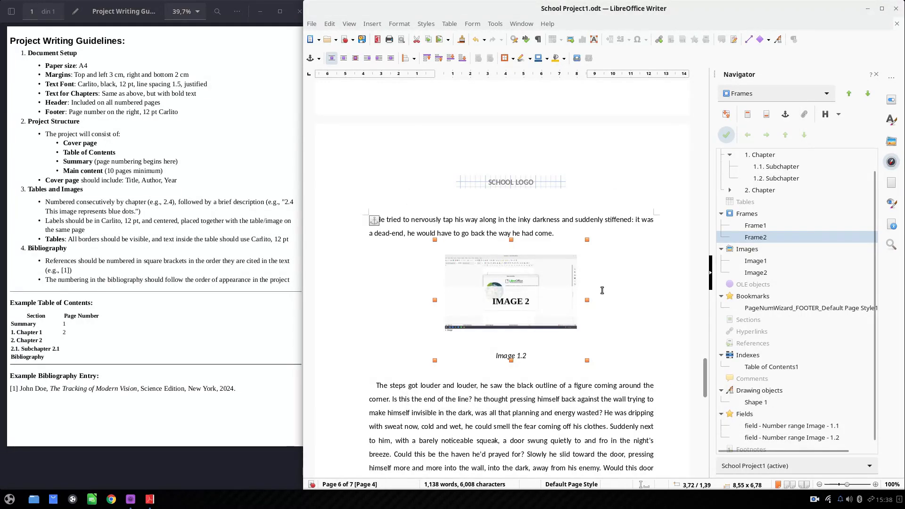
key("Escape")
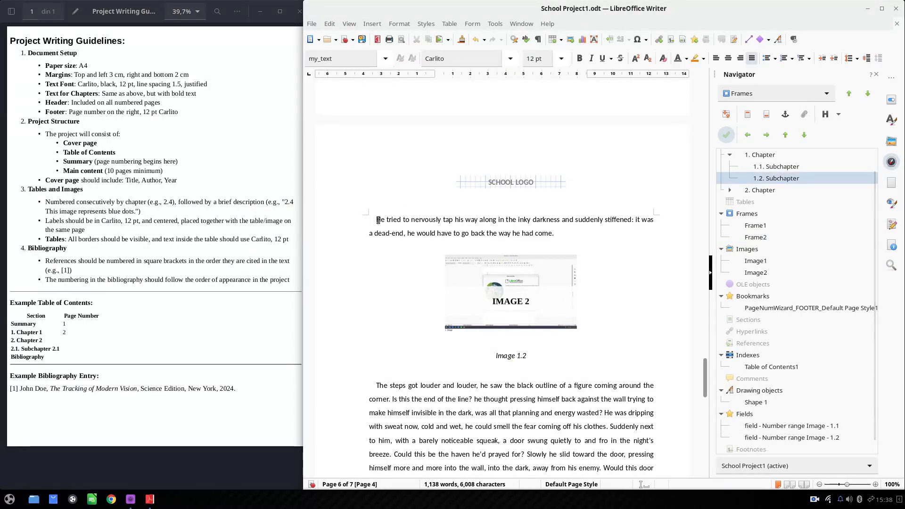
Step: Delete the passage in subchapter 1.2 on page 2 from after "it was a dead" up to "ould this be the haven"
left_click_drag(376, 219, 398, 219)
scroll(548, 241, "up", 19)
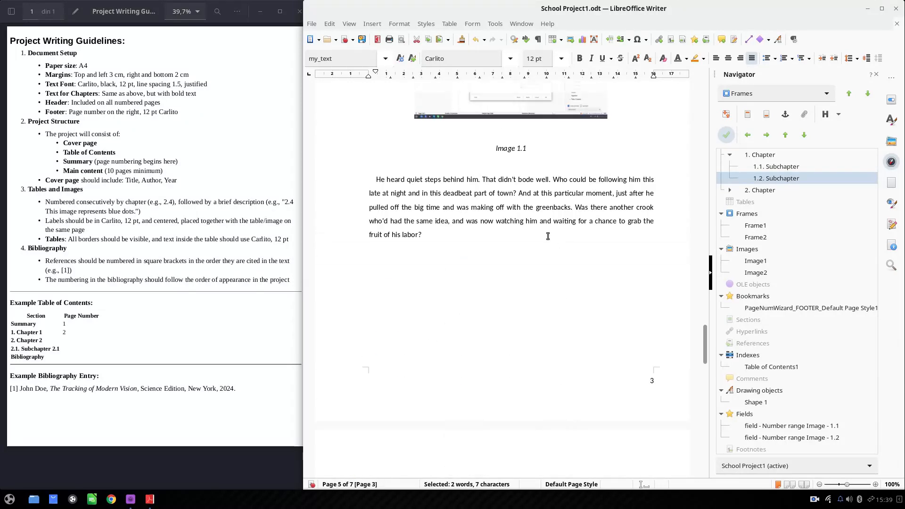
scroll(518, 250, "up", 10)
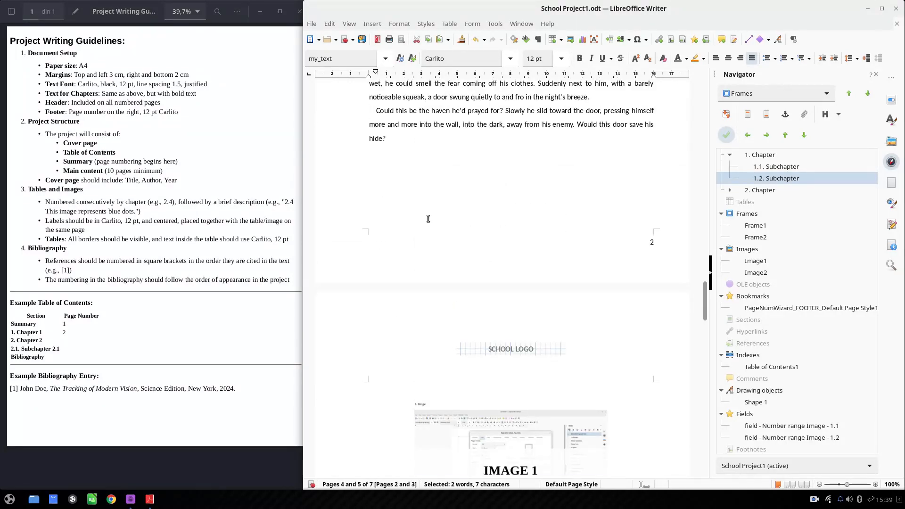
scroll(428, 219, "up", 2)
scroll(499, 231, "down", 12)
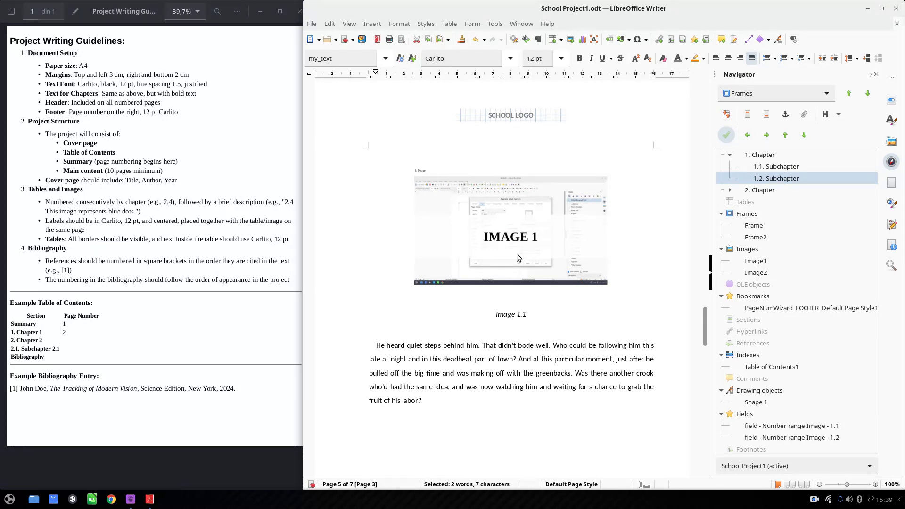
scroll(509, 235, "down", 5, "ctrl")
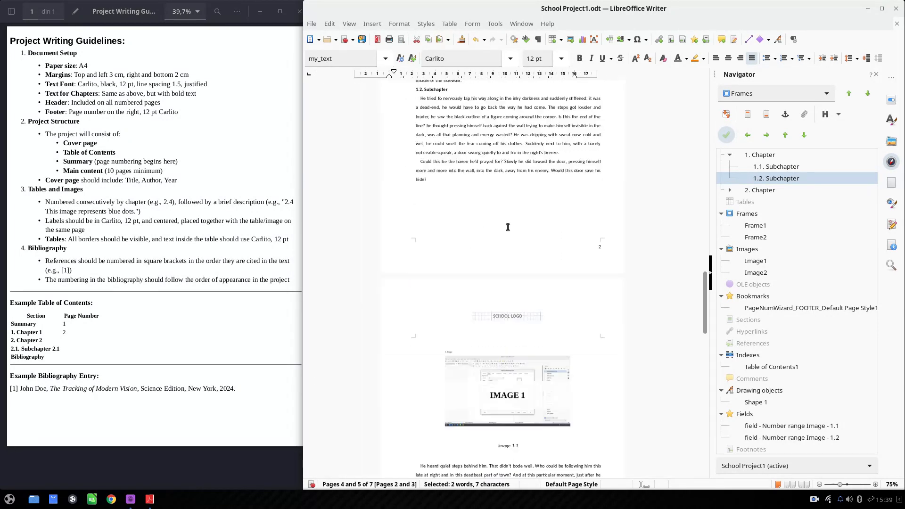
scroll(556, 199, "up", 2)
left_click_drag(561, 204, 435, 161)
key("Delete")
key("Delete")
key("Delete")
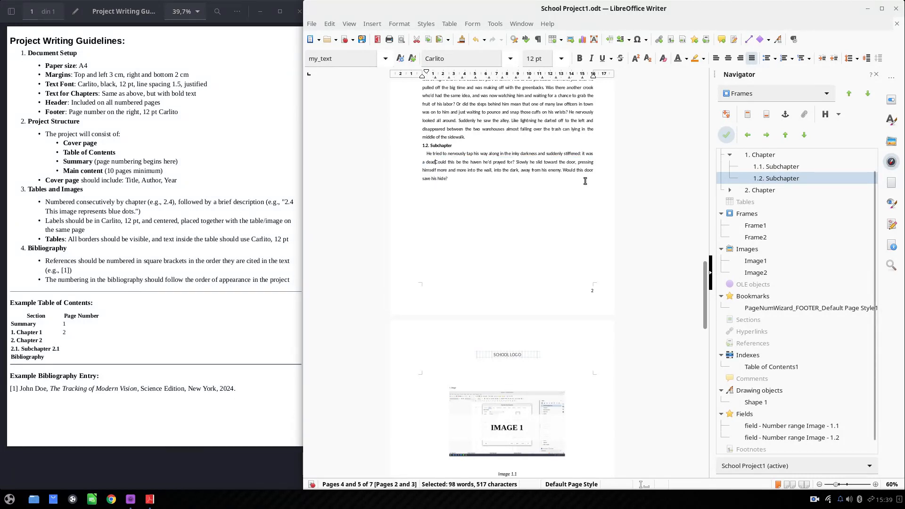
key("shift+Down")
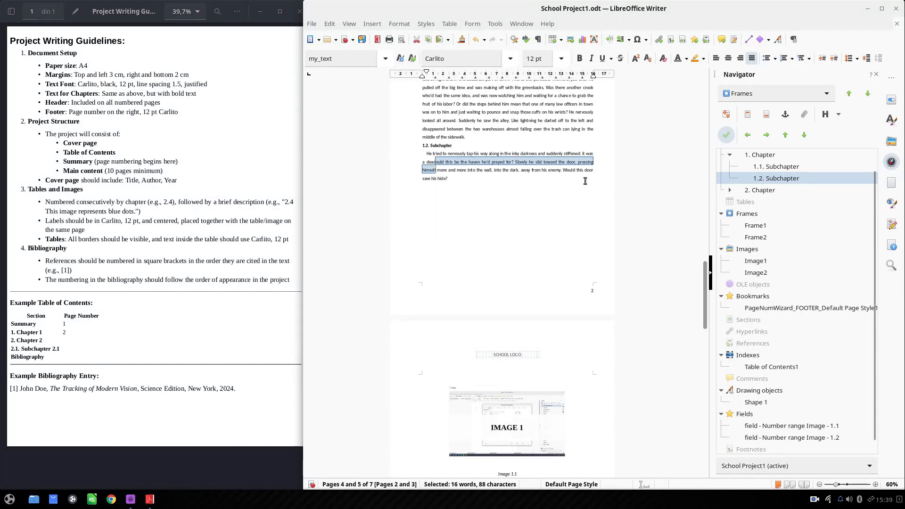
left_click_drag(471, 155, 570, 155)
Step: Shrink the Image 1.1 frame to about 10,69 × 8,29 cm and anchor it to subchapter 1.2's first paragraph
scroll(578, 157, "down", 3)
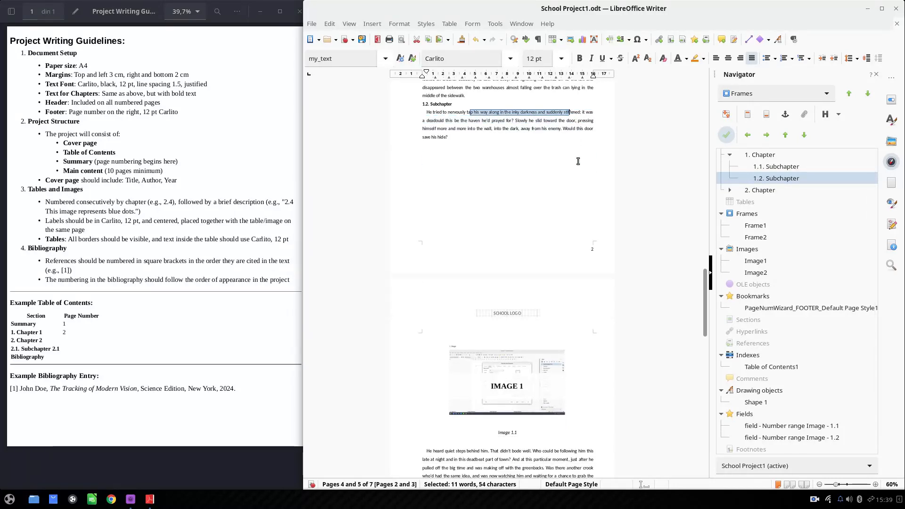
left_click(548, 417)
left_click(513, 418)
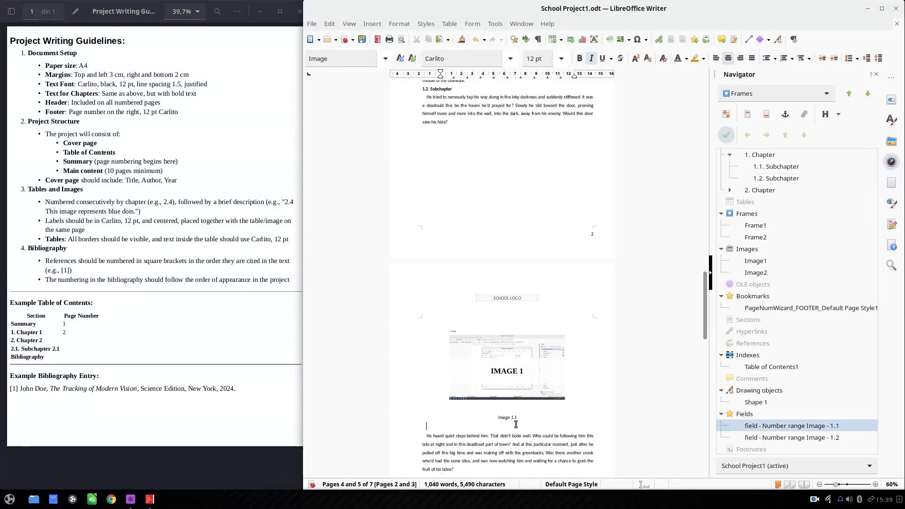
left_click(516, 421)
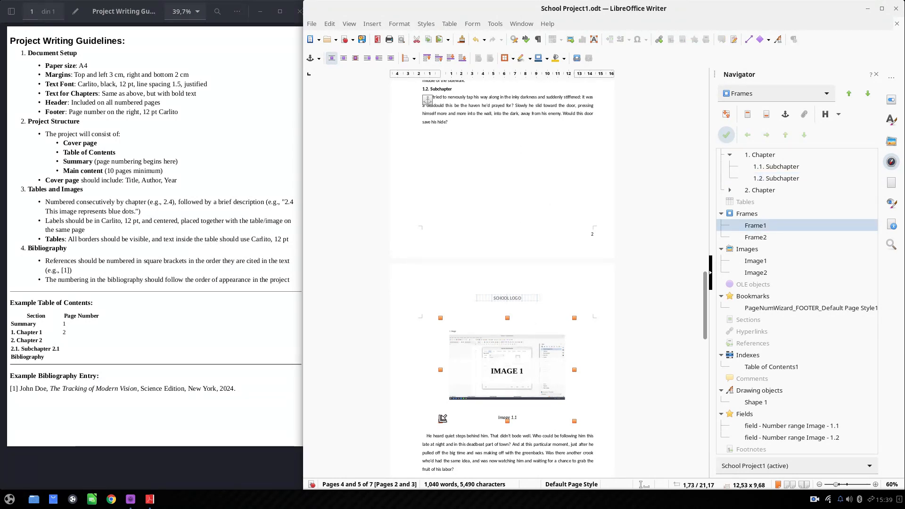
left_click_drag(444, 414, 450, 406)
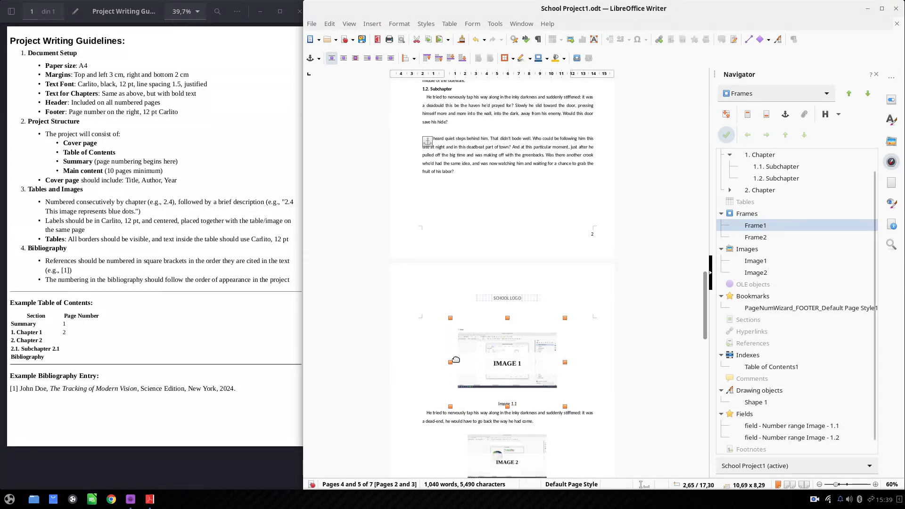
left_click_drag(426, 141, 427, 100)
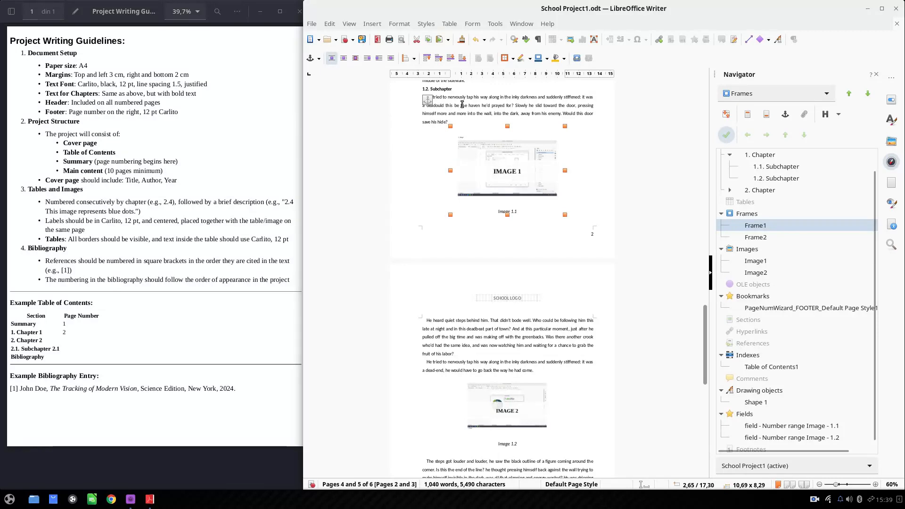
Step: Insert thirteen empty lines above "He heard quiet steps behind him" on page 3 to test how Image 1.2 follows its text
scroll(534, 277, "down", 5)
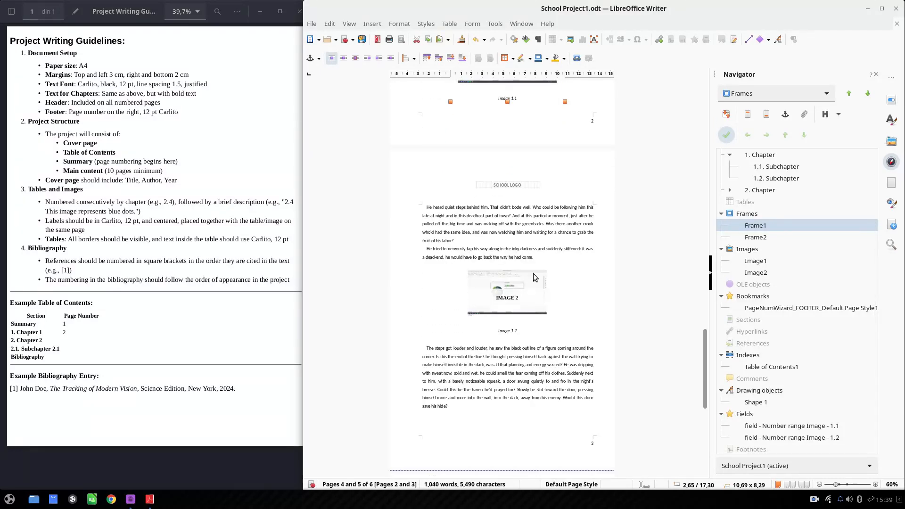
left_click(452, 223)
left_click(424, 209)
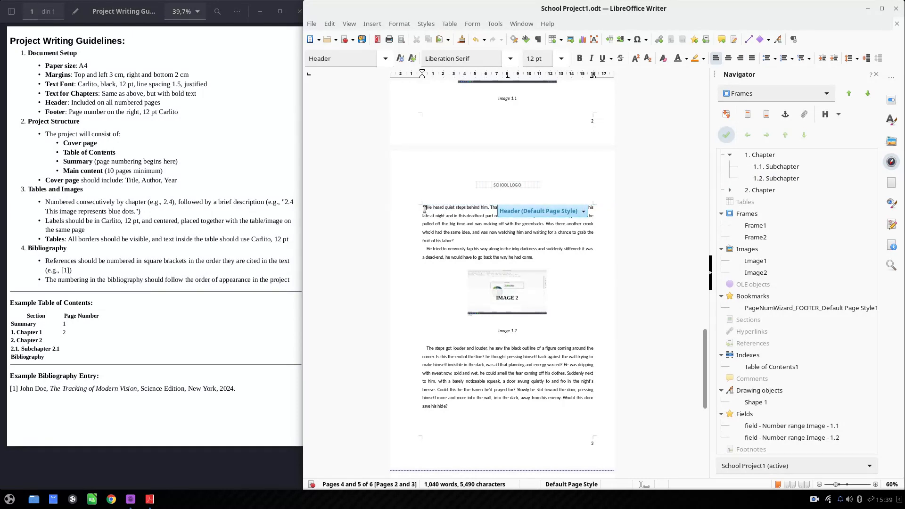
left_click(424, 209)
key("Return")
key("Return")
key("Return")
key("Return")
key("Return")
key("Return")
key("Return")
key("Return")
key("Return")
key("Return")
key("Return")
key("Return")
key("Return")
scroll(514, 372, "down", 8)
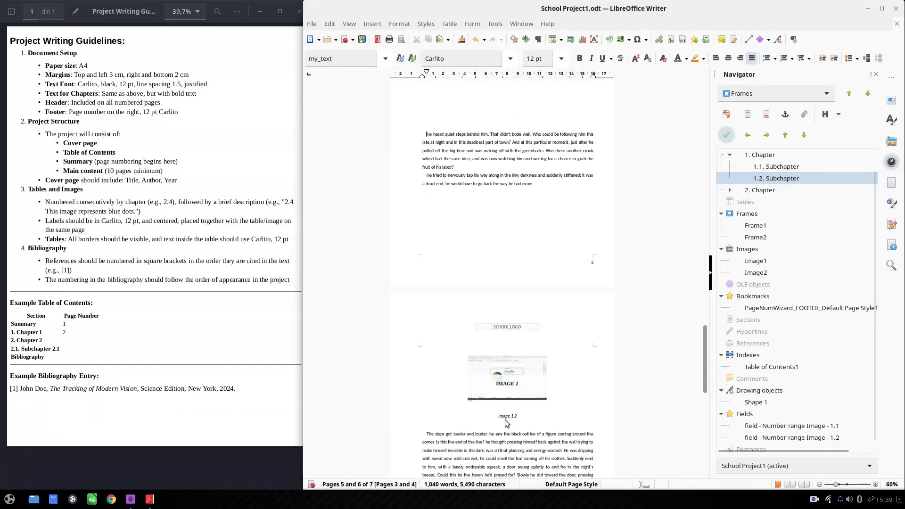
left_click(510, 415)
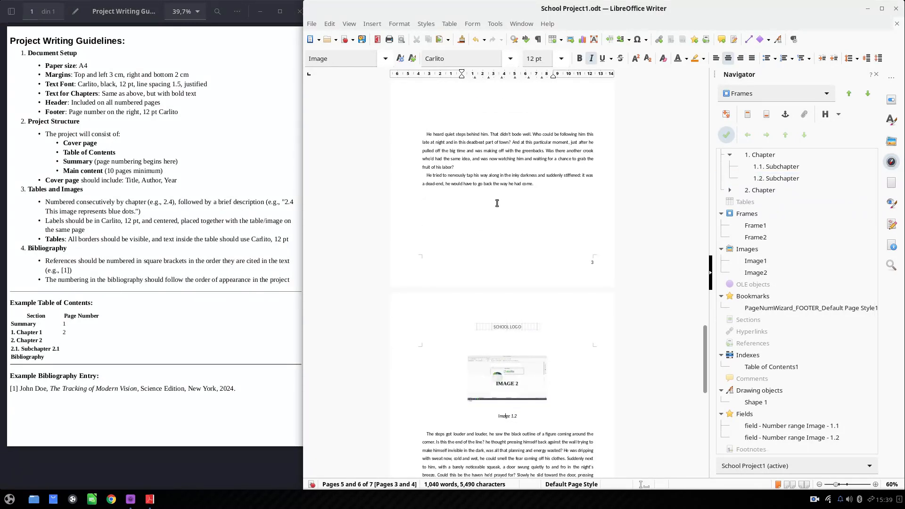
scroll(519, 219, "down", 3)
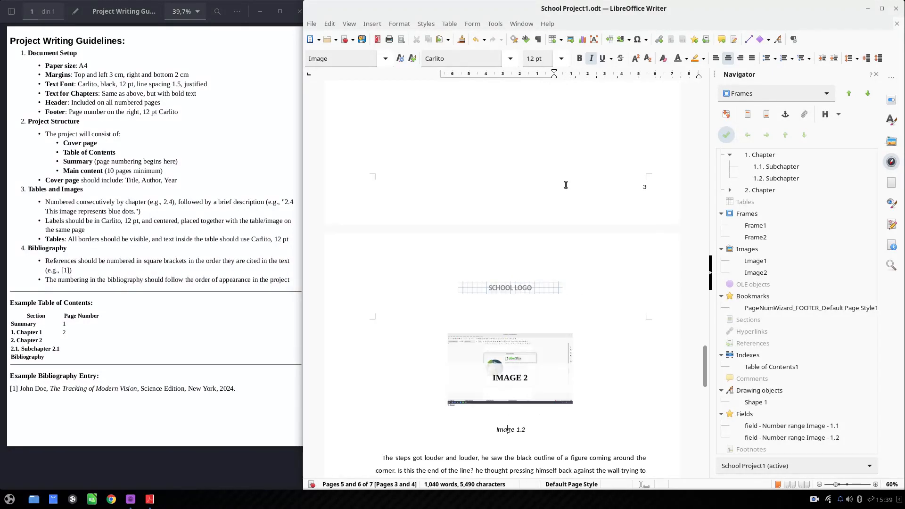
scroll(556, 196, "up", 5)
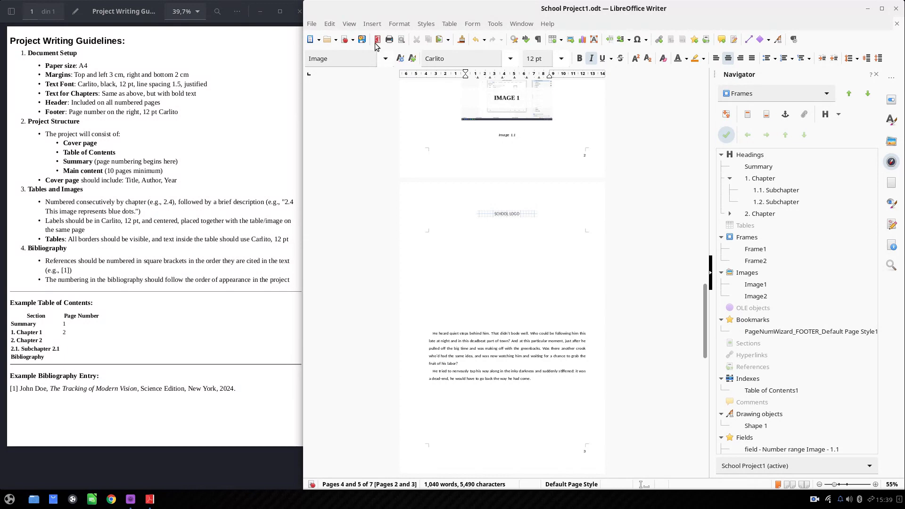
Step: Display the formatting marks and delete the empty paragraphs above "He heard quiet steps behind him" on page 3
left_click(357, 25)
left_click(414, 155)
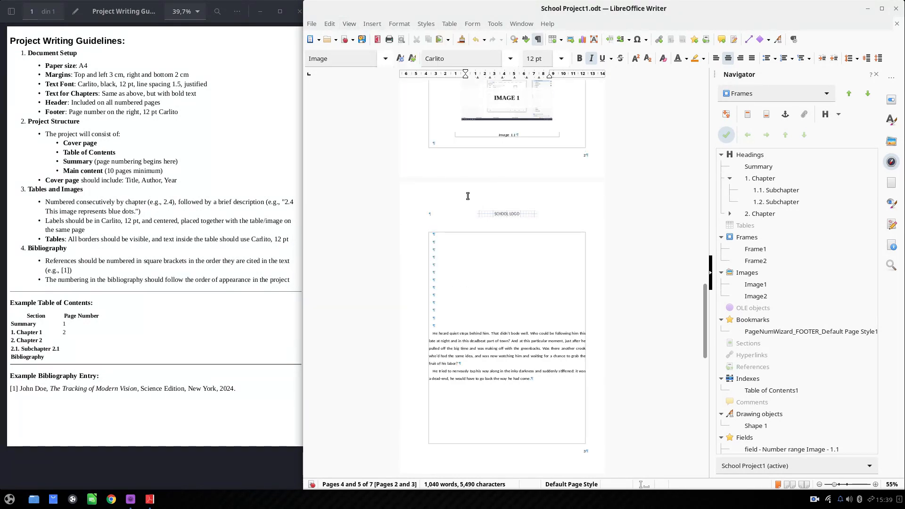
left_click_drag(460, 239, 495, 314)
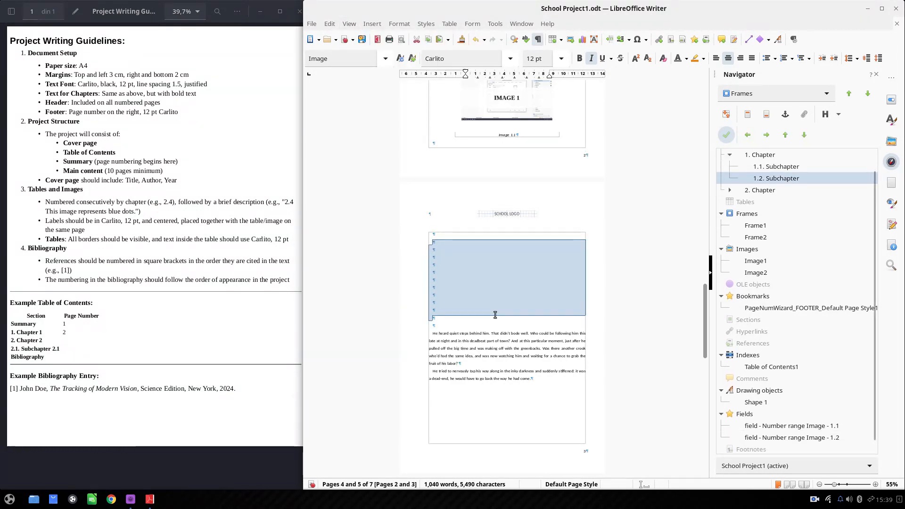
key("Delete")
key("Delete")
key("Delete")
key("Delete")
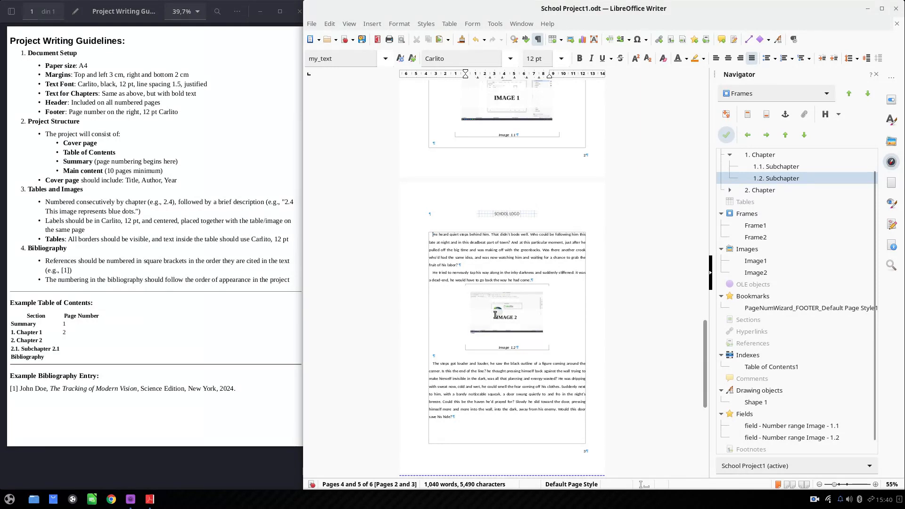
Step: Check how Images 1.1 and 1.2 are placed relative to their text through chapter 1 and on to chapter 2
scroll(447, 218, "up", 2)
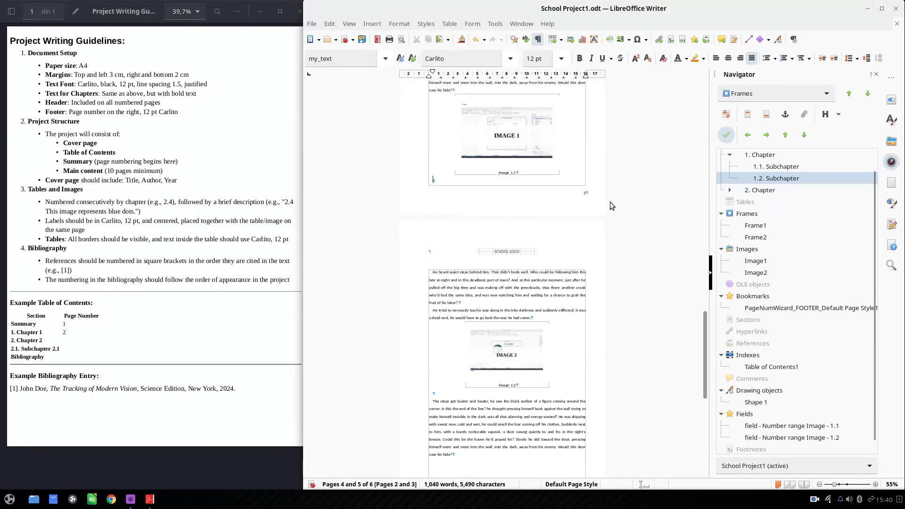
scroll(506, 270, "down", 4)
scroll(505, 270, "down", 1)
scroll(490, 215, "up", 10)
scroll(496, 209, "up", 5)
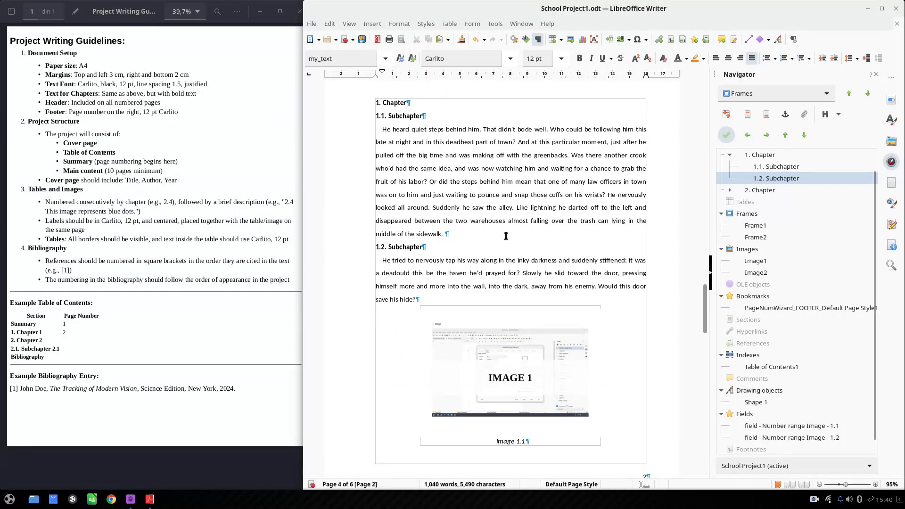
scroll(498, 225, "down", 20)
scroll(505, 234, "down", 12)
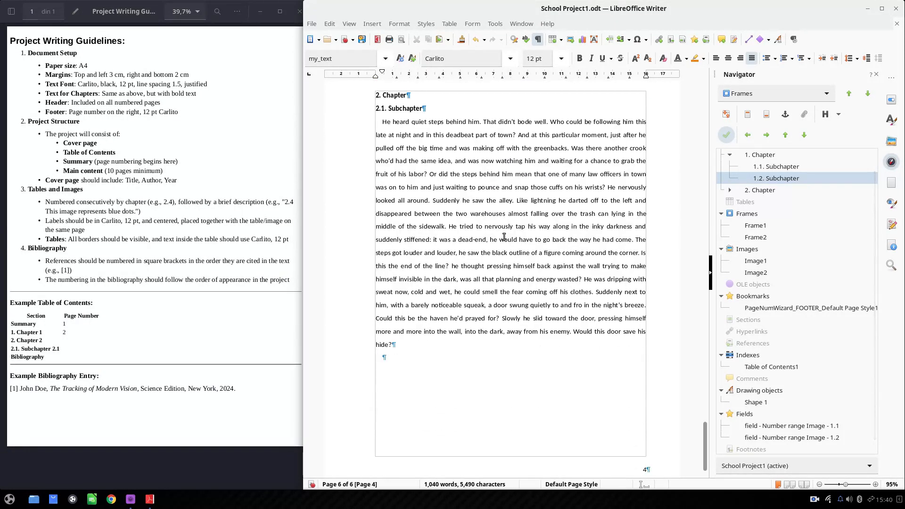
scroll(504, 236, "up", 3)
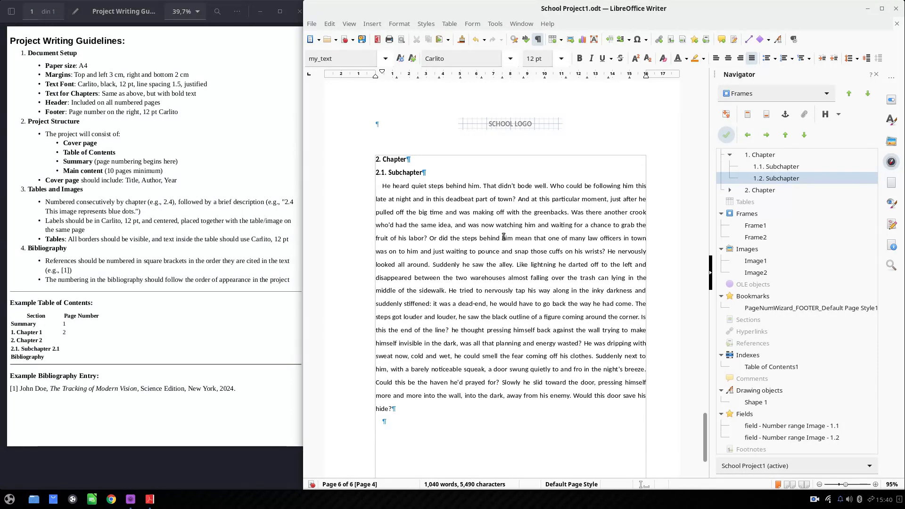
Step: Add an empty line after "fruit of his labor?" in subchapter 2.1 and remove the leading space before "Or did the steps"
left_click(425, 239)
key("Return")
key("Return")
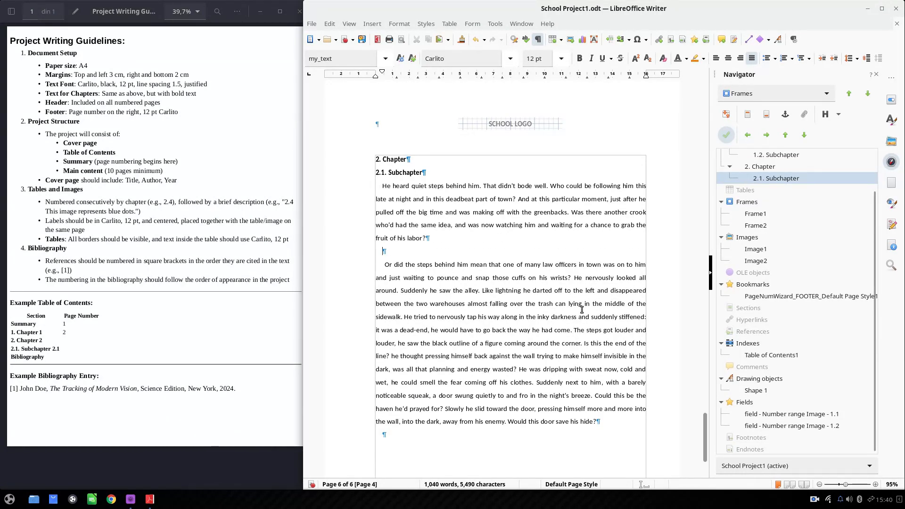
key("Down")
key("Delete")
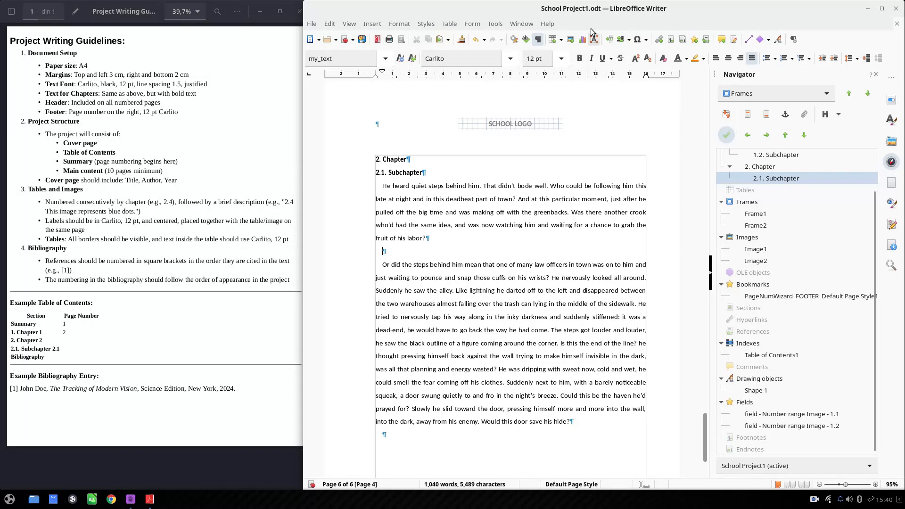
Step: Insert a table with two columns and three rows at the empty line and delete the empty paragraph below its caption
left_click(559, 40)
left_click(565, 75)
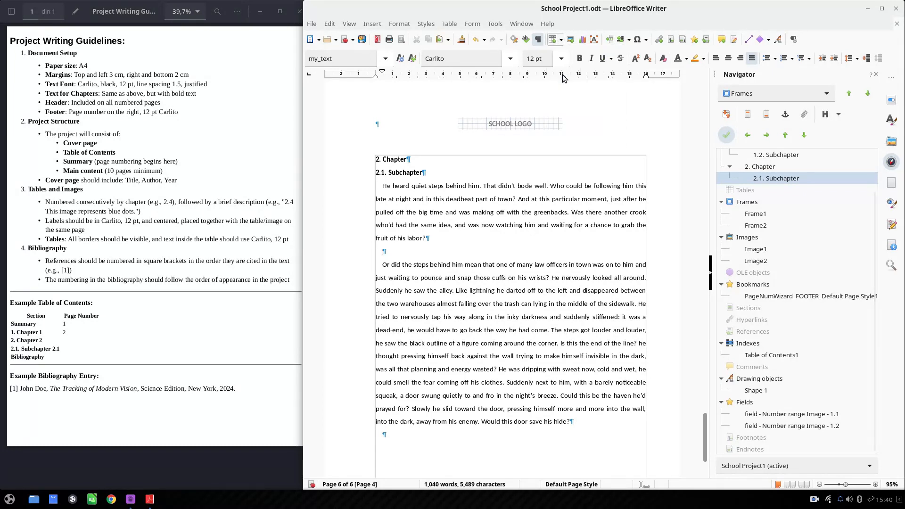
left_click(479, 304)
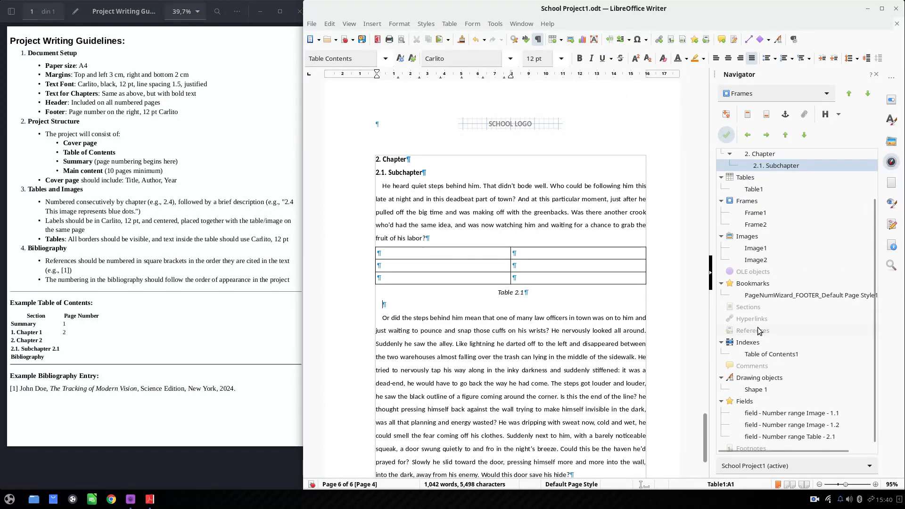
key("Delete")
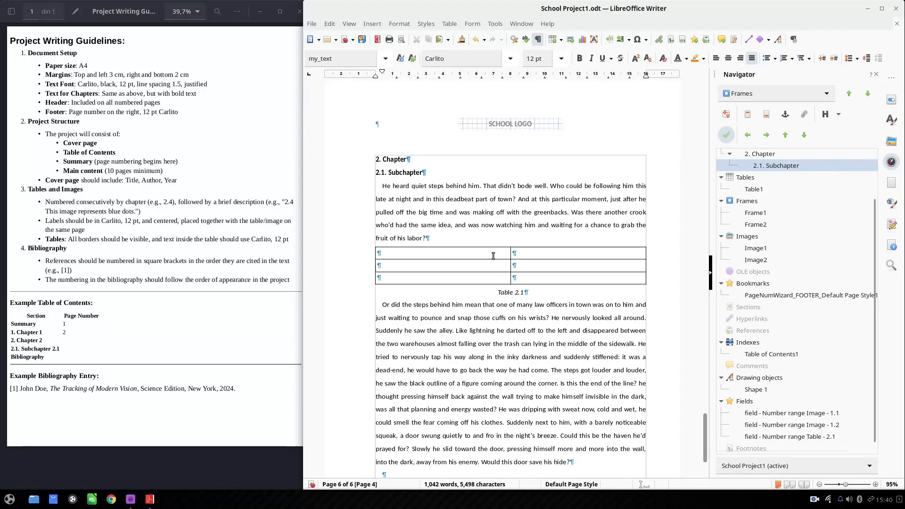
Step: Give the cells in the first row of the chapter 2 table a light blue background color
left_click_drag(492, 255, 515, 254)
right_click(515, 254)
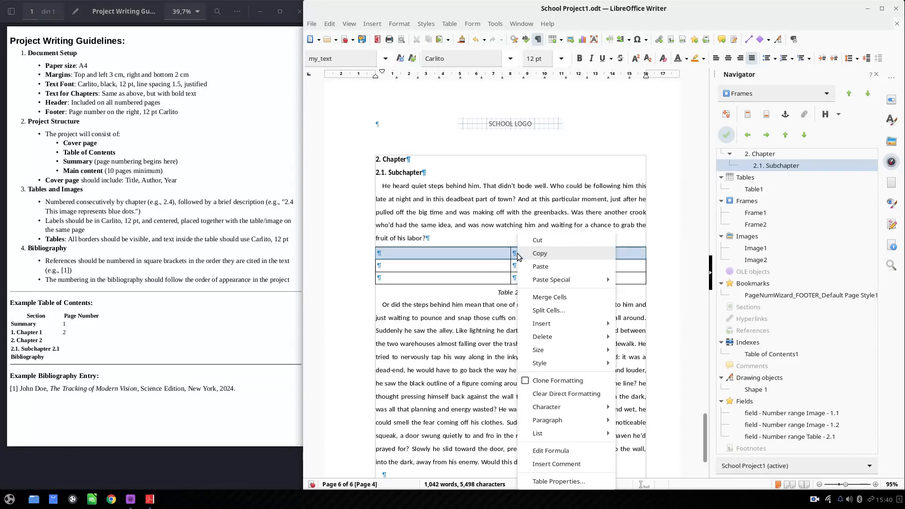
left_click(564, 480)
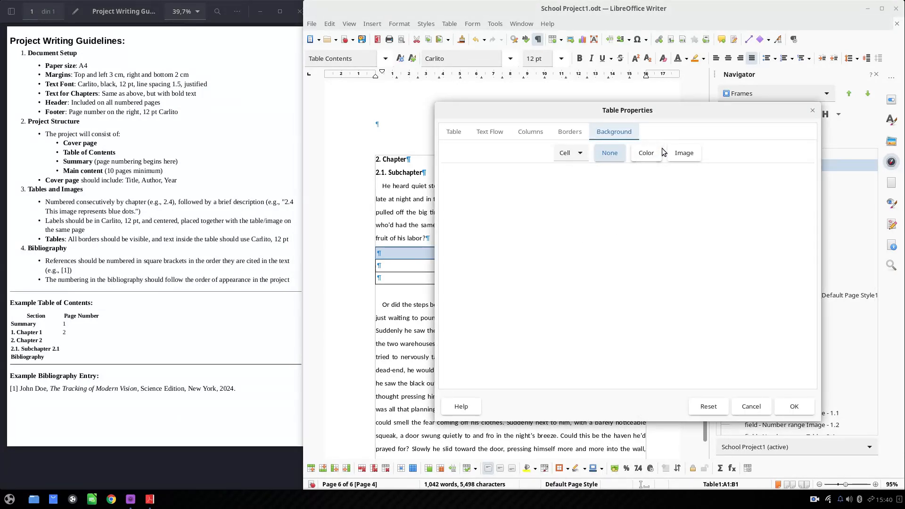
left_click(642, 155)
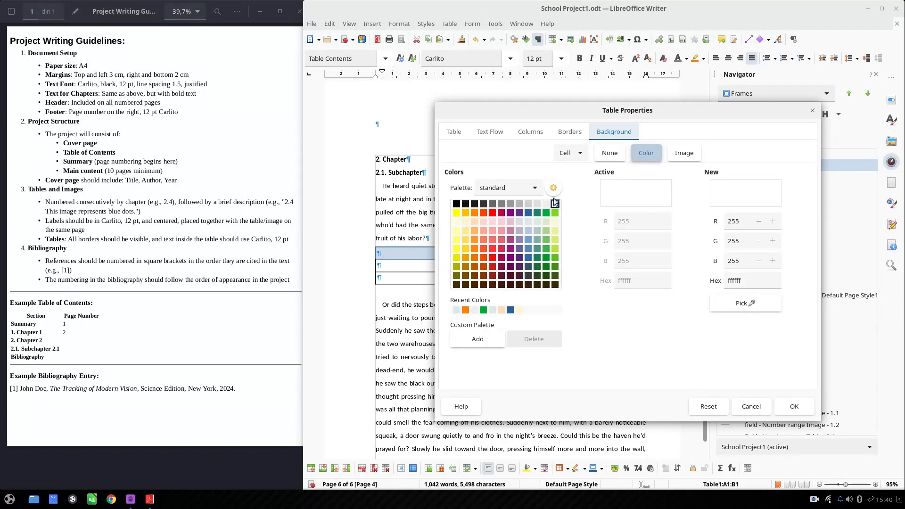
left_click(528, 222)
left_click(793, 406)
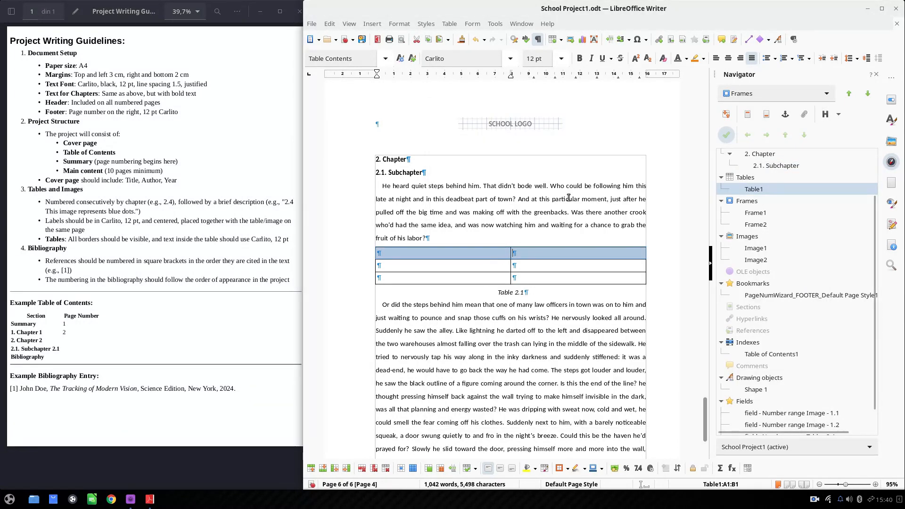
Step: Fill the table with bold headings "assa" and "sasas", and enter "sas" and "asas" in each of the two rows below
type("asa")
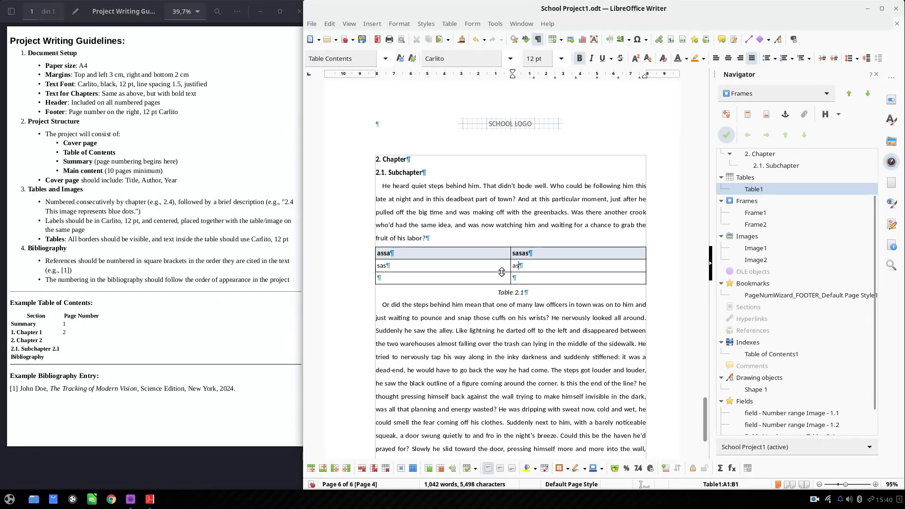
type("s")
left_click(520, 277)
type("asas")
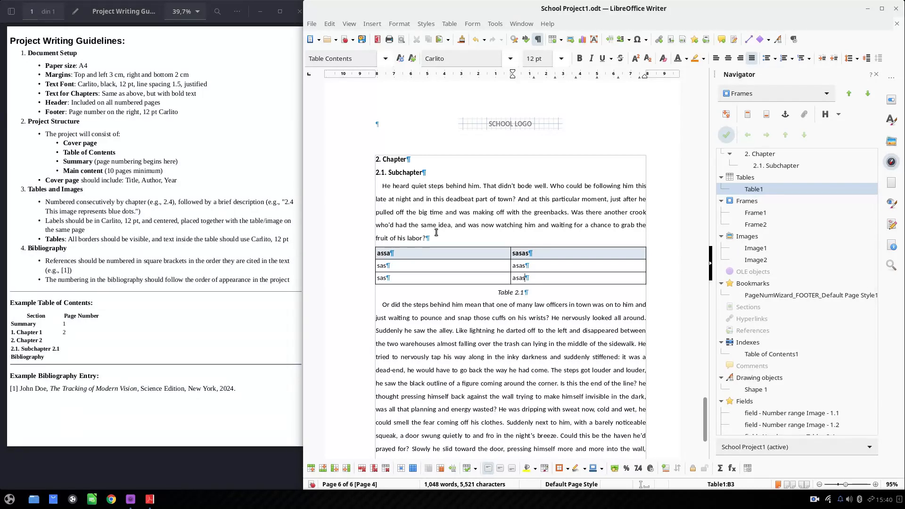
Step: Check the whole document's layout in print preview, from the cover page to the chapter 2 table, and return to editing
left_click(401, 39)
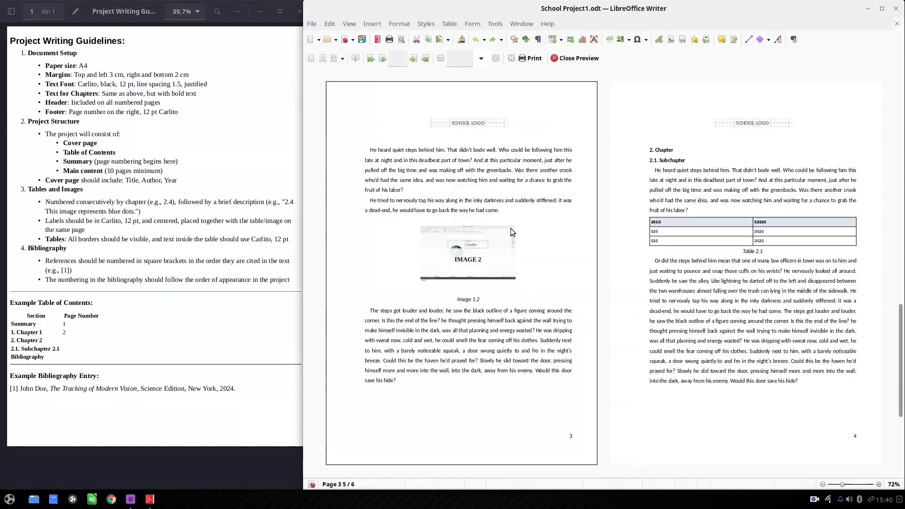
scroll(726, 242, "up", 5)
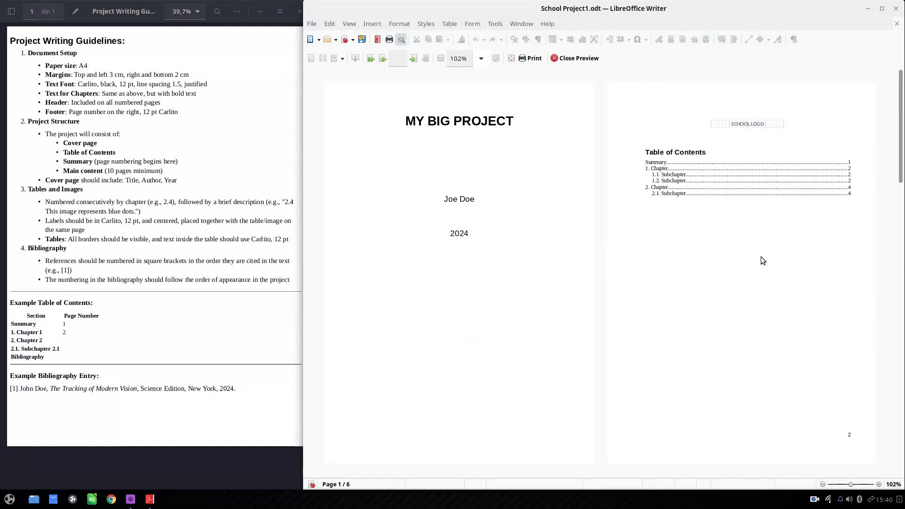
scroll(715, 264, "down", 3)
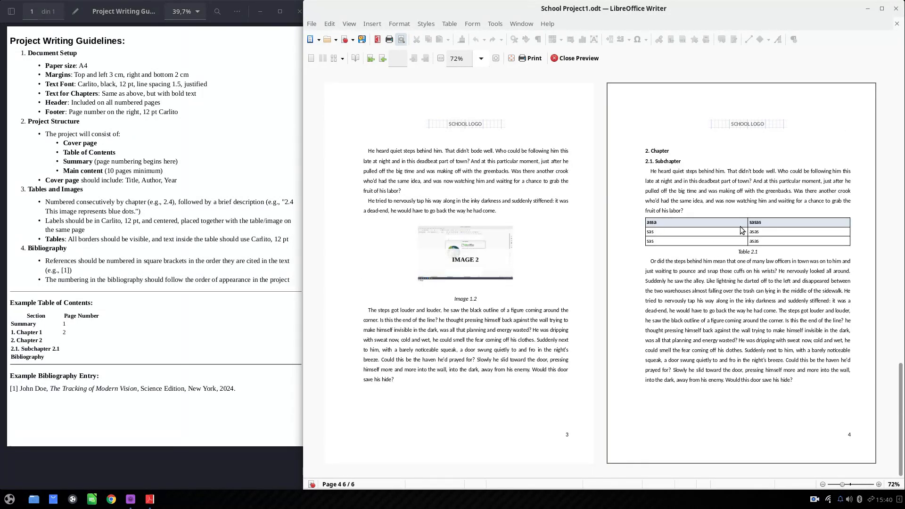
left_click(575, 59)
scroll(508, 231, "down", 3)
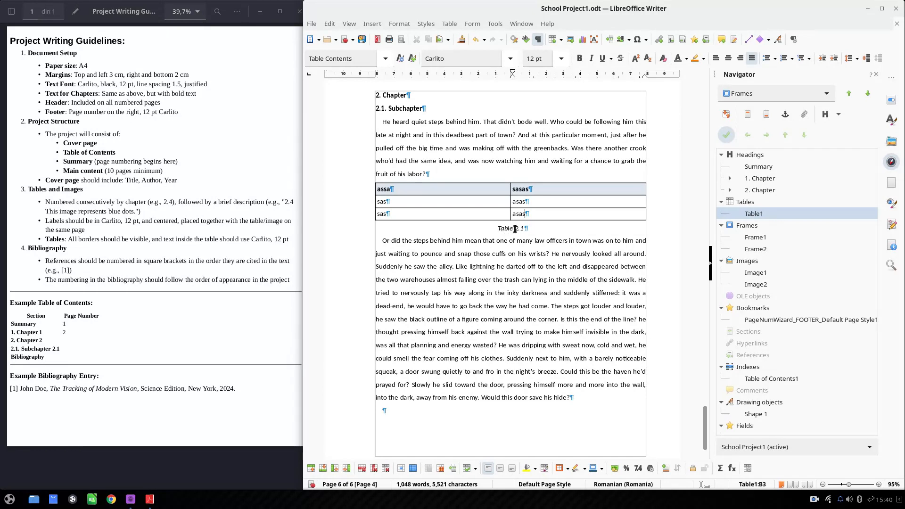